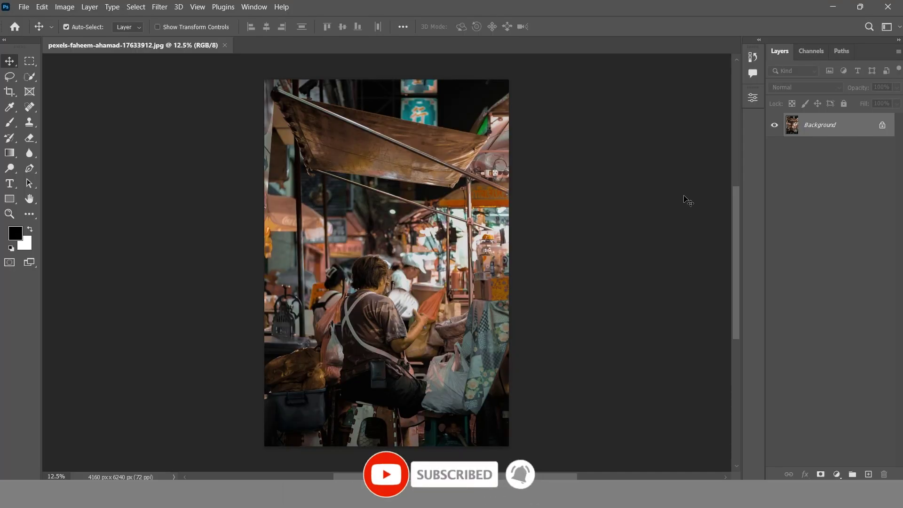
Duplicate the Background layer and convert the Background copy to a smart object
drag(790, 123, 869, 474)
right_click(822, 126)
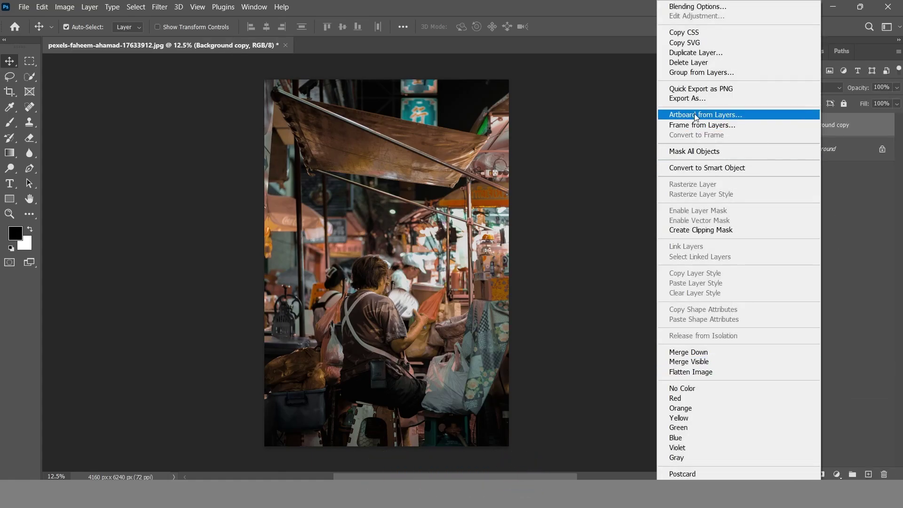
click(708, 168)
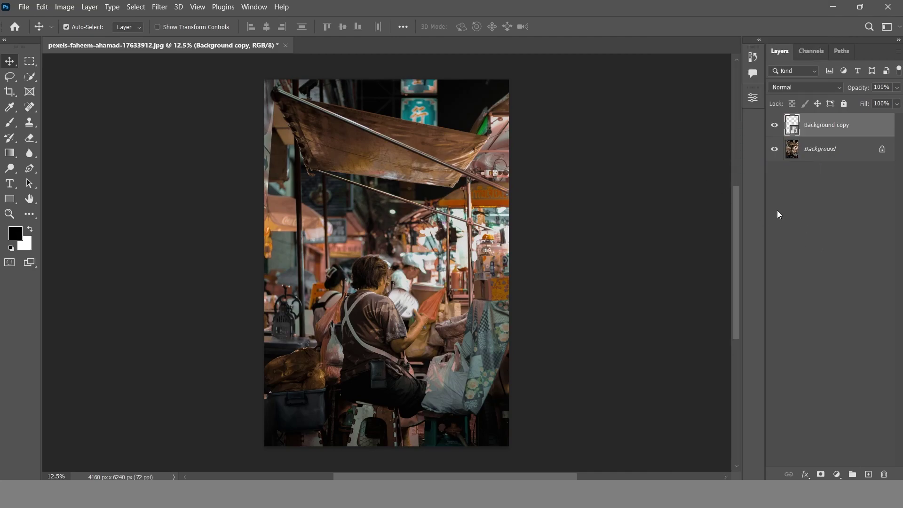
click(160, 7)
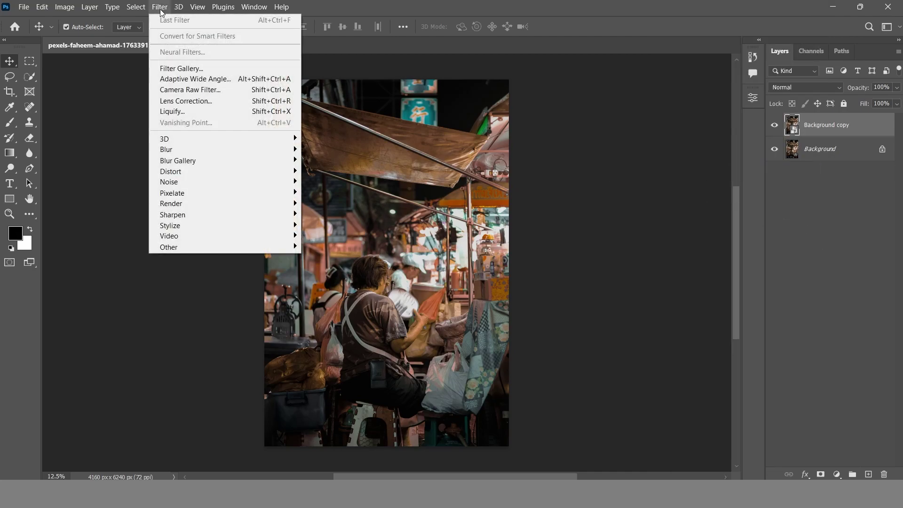
Apply the Camera Raw Filter with Exposure +0.40, Highlights -100, Shadows +100 and Whites -30
click(187, 90)
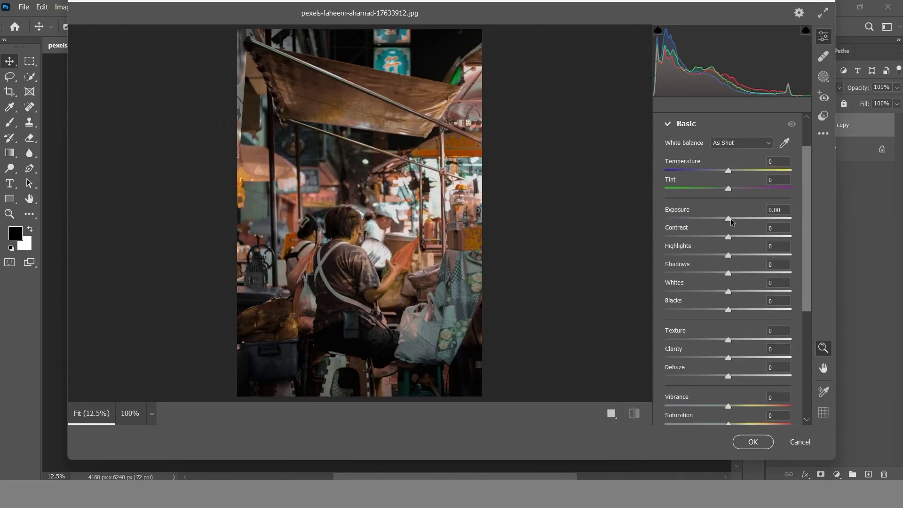
drag(728, 220, 827, 242)
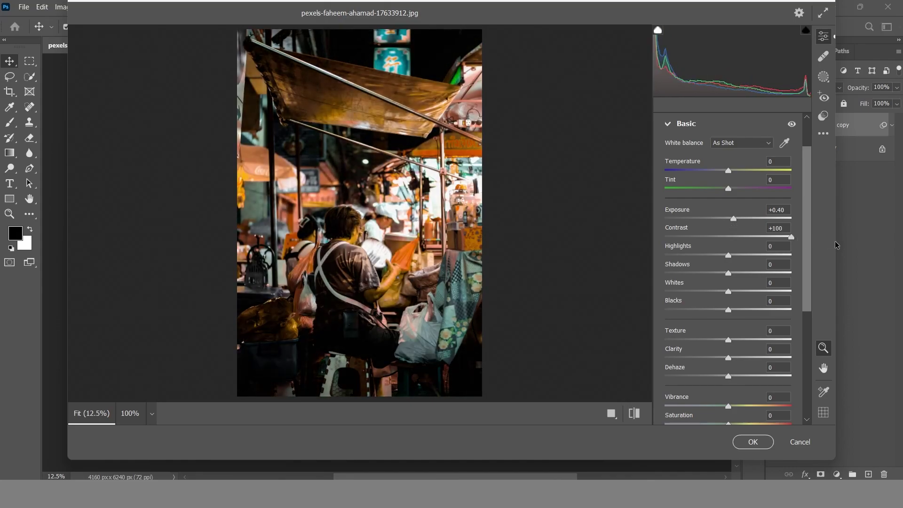
mouse_move(727, 256)
mouse_down()
mouse_move(398, 268)
mouse_move(201, 198)
mouse_up()
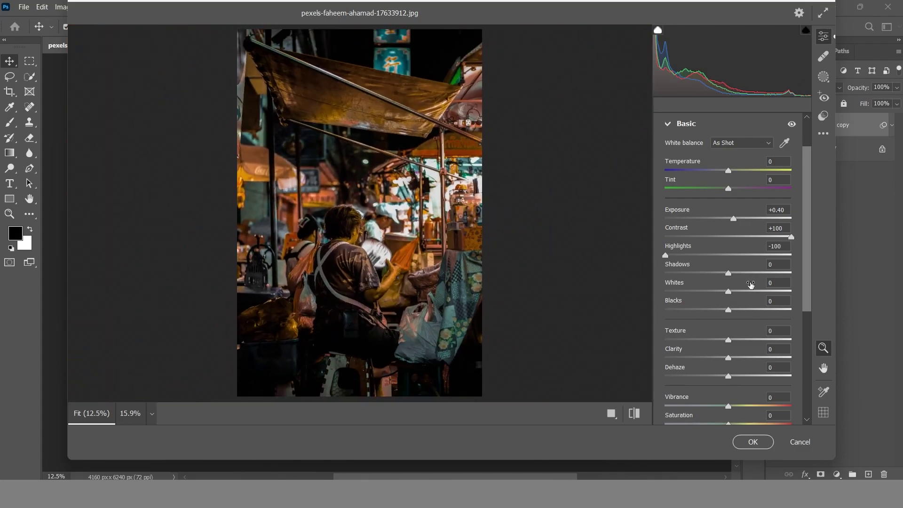
drag(728, 273, 821, 293)
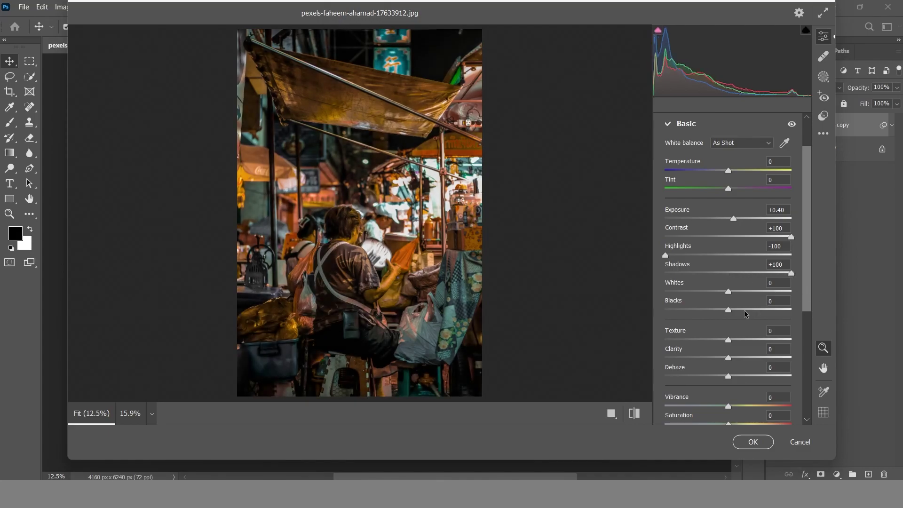
mouse_move(728, 293)
mouse_down()
mouse_move(713, 298)
mouse_move(751, 309)
mouse_up()
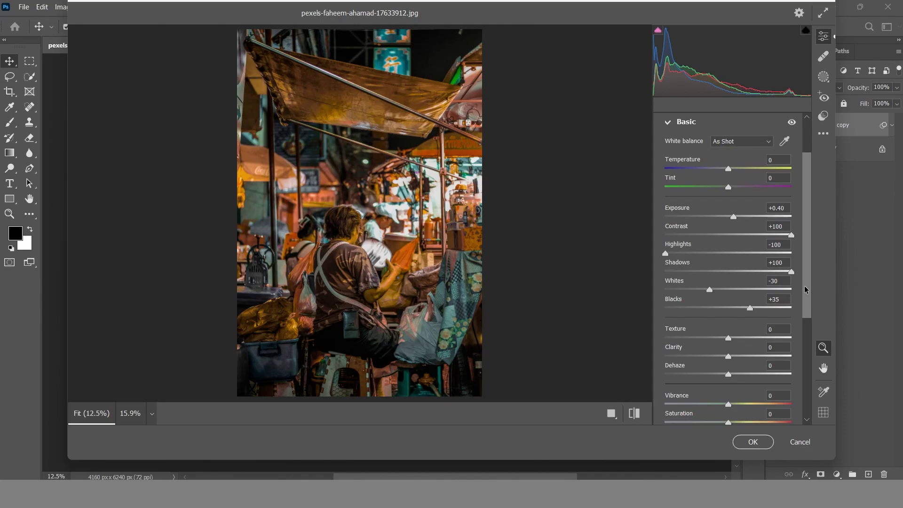
In the Basic panel, set Temperature -11, Tint +8, Vibrance +21 and Saturation -5
scroll(804, 290, down, 1)
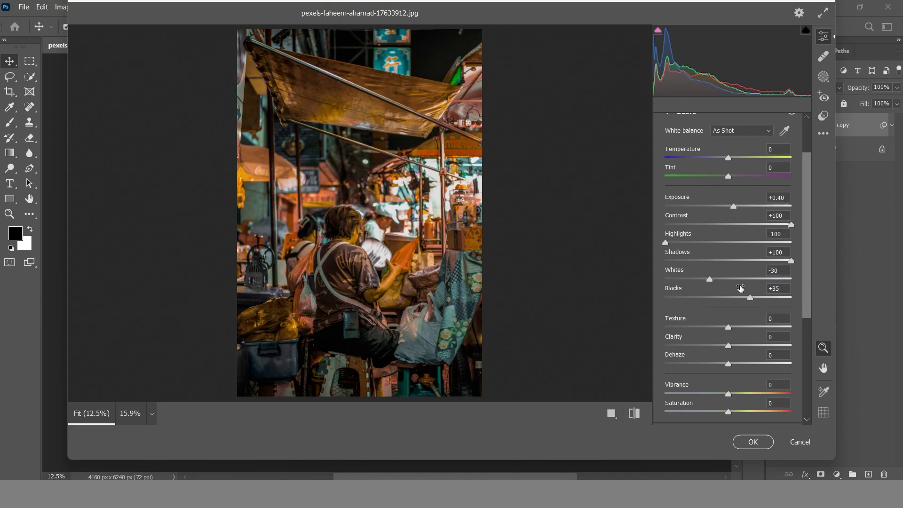
drag(727, 162, 735, 178)
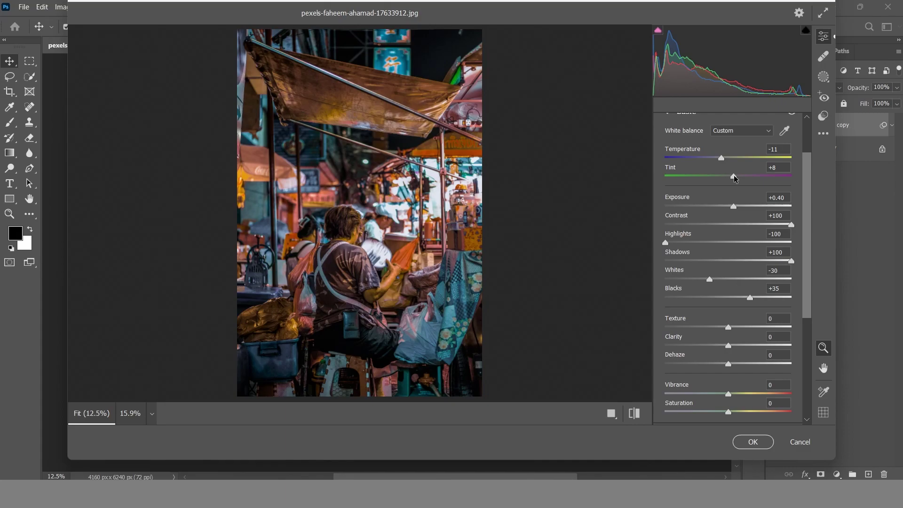
mouse_move(727, 393)
mouse_down()
mouse_move(741, 396)
mouse_move(724, 411)
mouse_up()
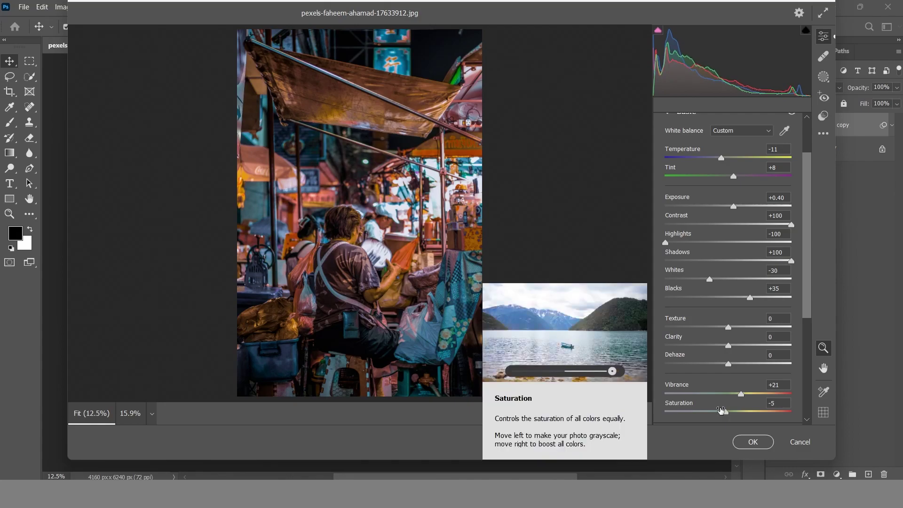
drag(805, 268, 801, 365)
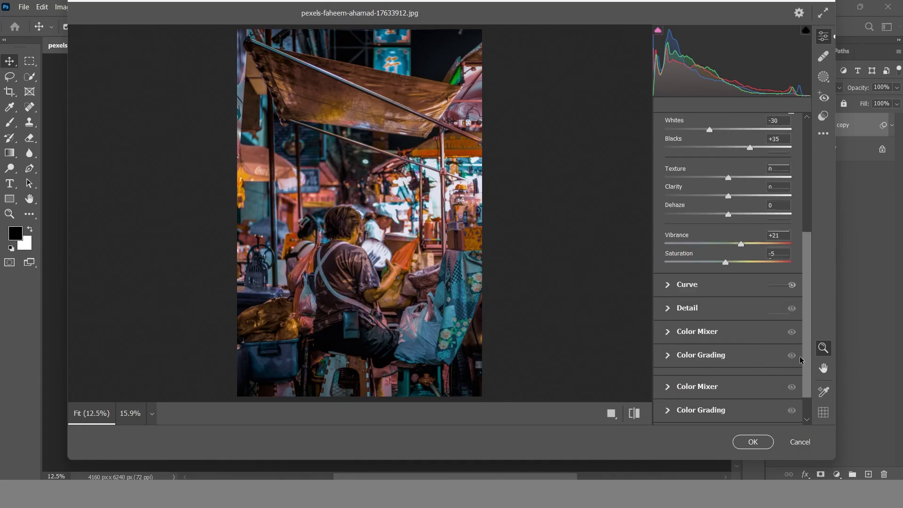
Add a slight RGB midtone point, lower the red curve's midpoint, and drop blue highlights to 238
click(670, 255)
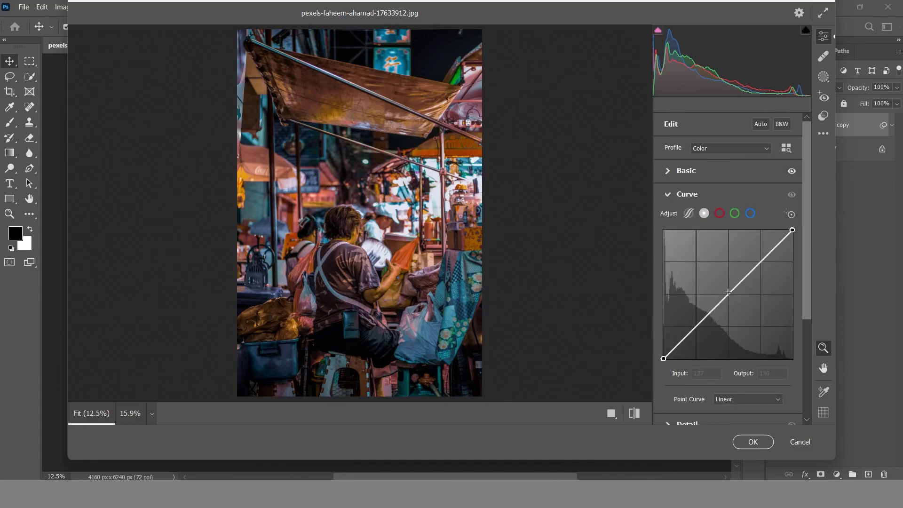
drag(727, 295, 723, 297)
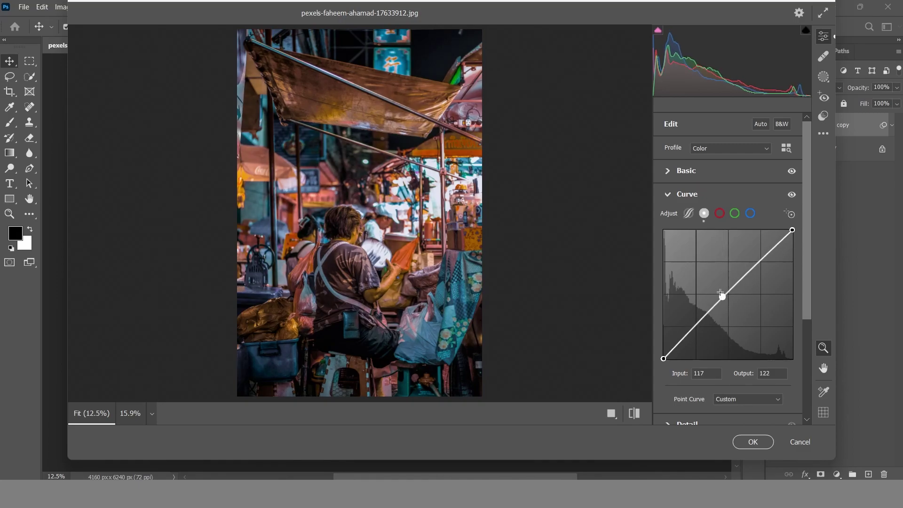
click(719, 214)
click(729, 297)
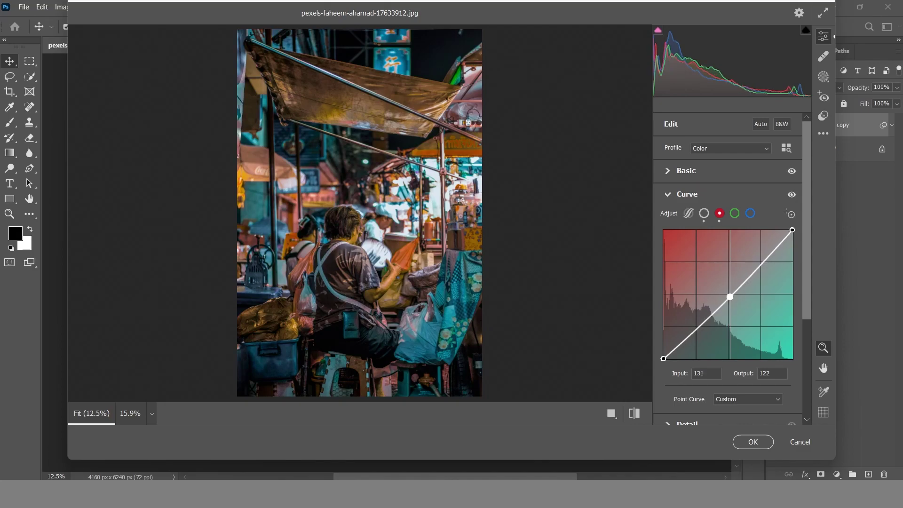
drag(729, 297, 729, 299)
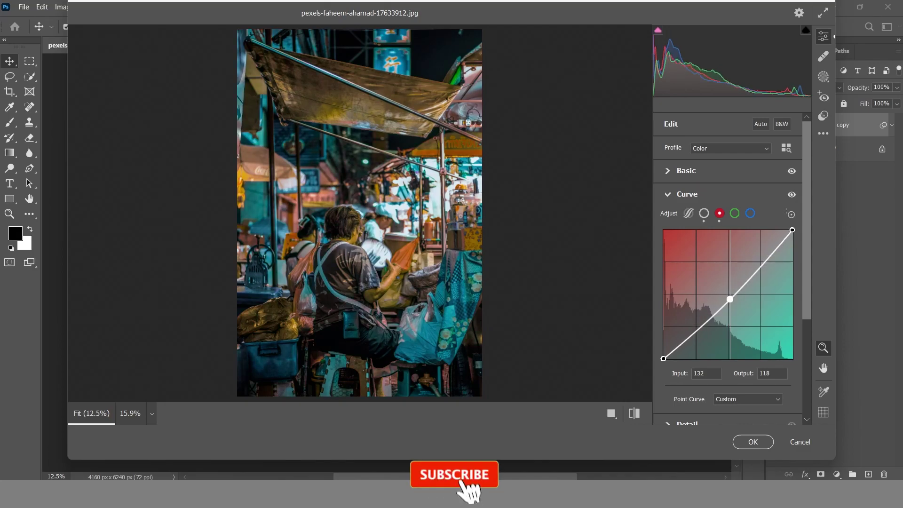
click(735, 214)
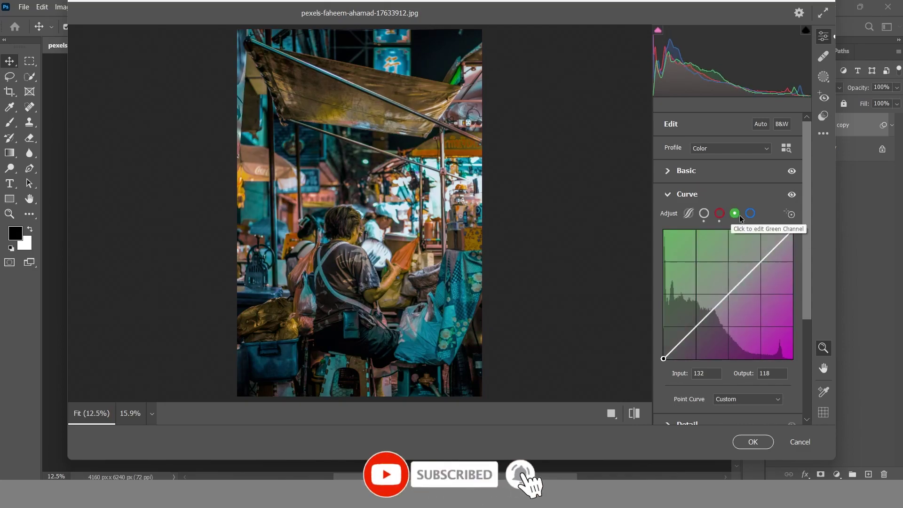
click(750, 214)
drag(792, 230, 791, 239)
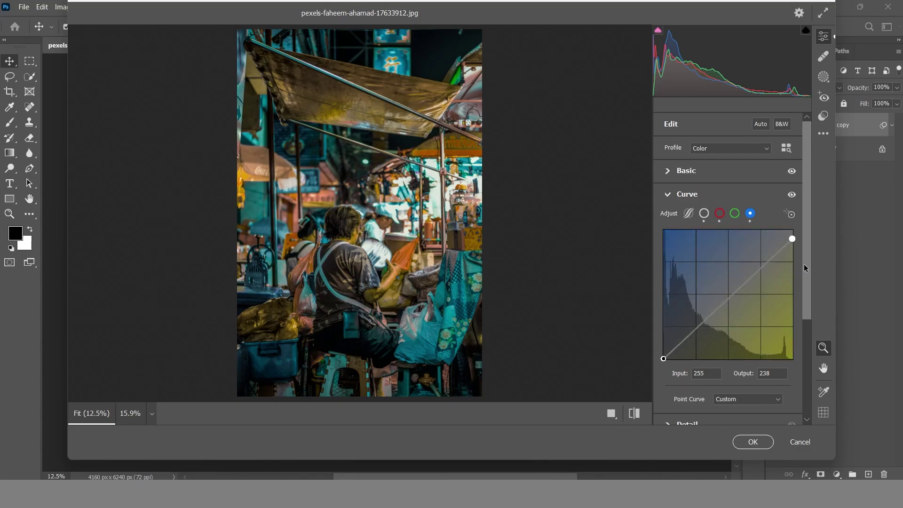
drag(804, 264, 810, 345)
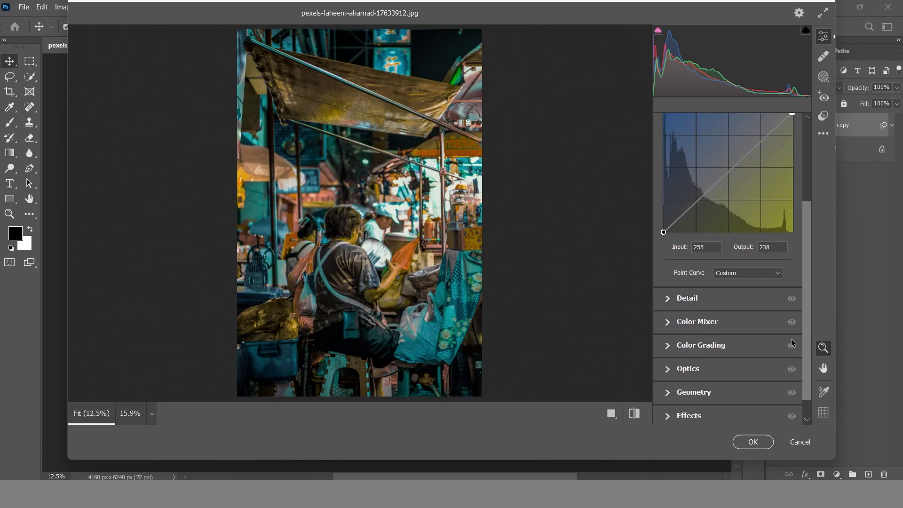
Set red saturation +11, oranges to -17/-23/+79 and yellows to -50/+8/+57 in Color Mixer
click(667, 323)
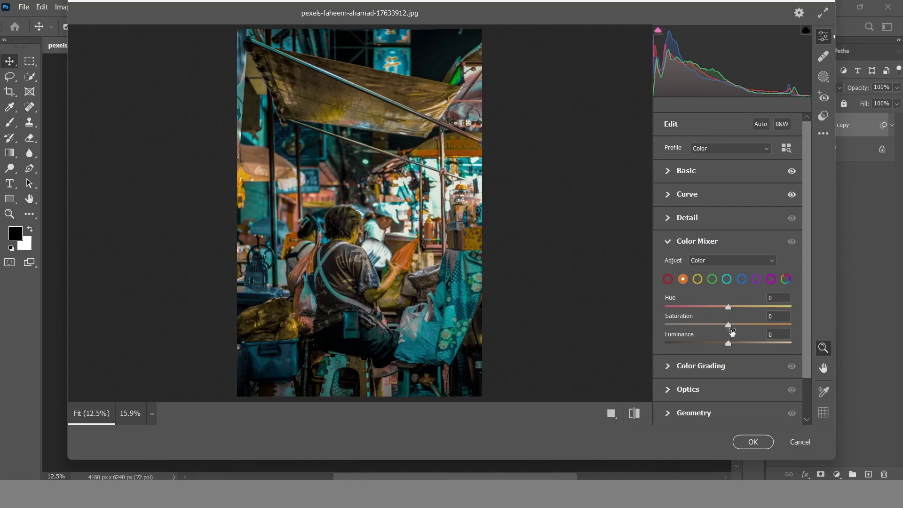
click(668, 279)
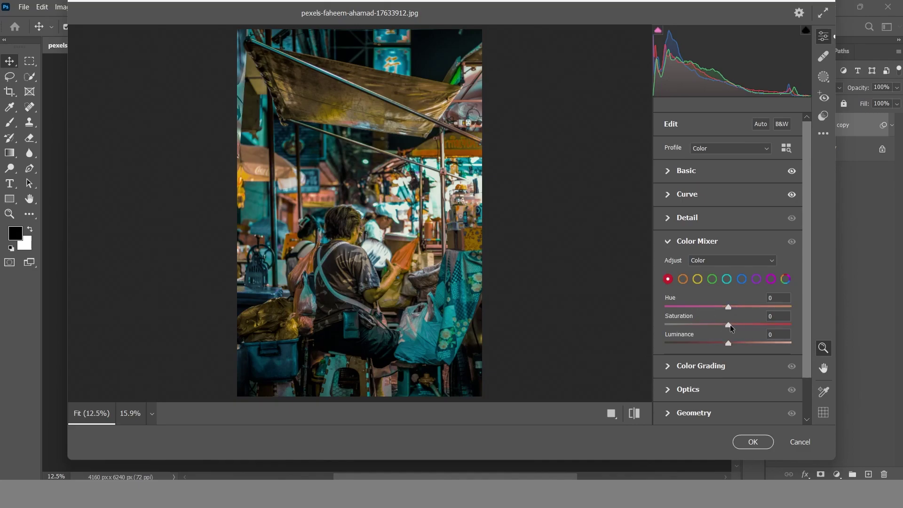
drag(729, 324, 763, 339)
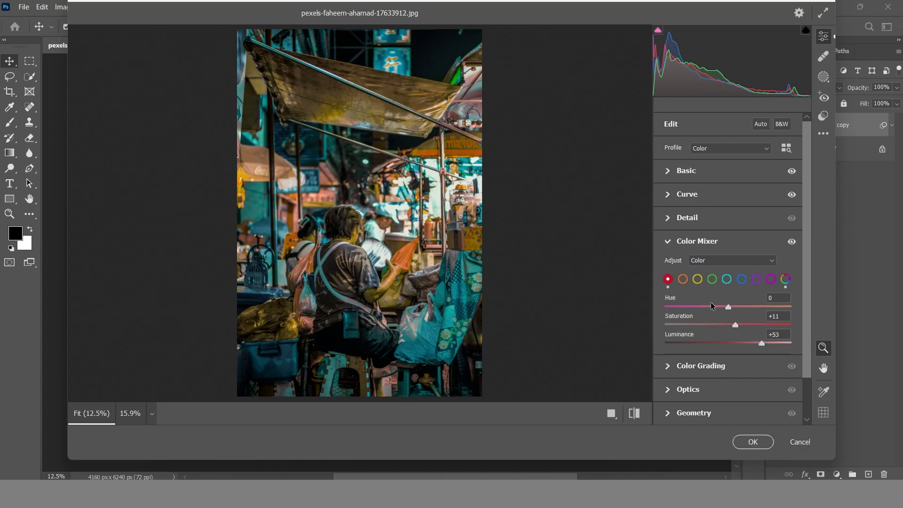
click(683, 279)
drag(727, 308, 714, 324)
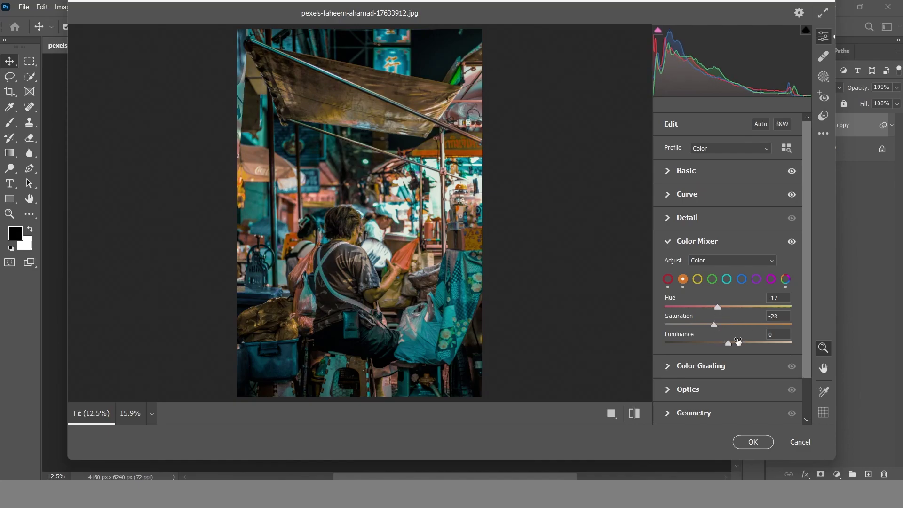
drag(728, 342, 777, 342)
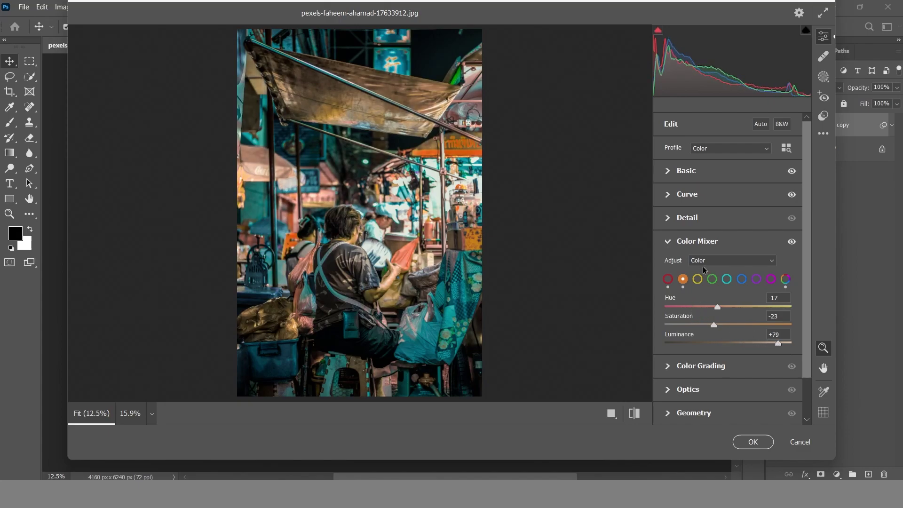
click(698, 280)
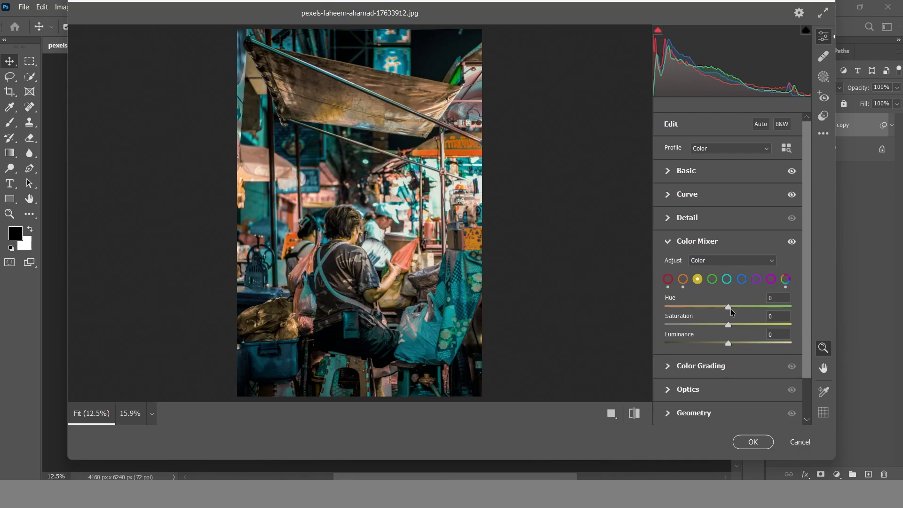
mouse_move(729, 307)
mouse_down()
mouse_move(694, 307)
mouse_move(734, 324)
mouse_up()
drag(754, 340, 763, 335)
Shift the green hue fully, boost green saturation slightly, and nudge aqua saturation up
click(713, 281)
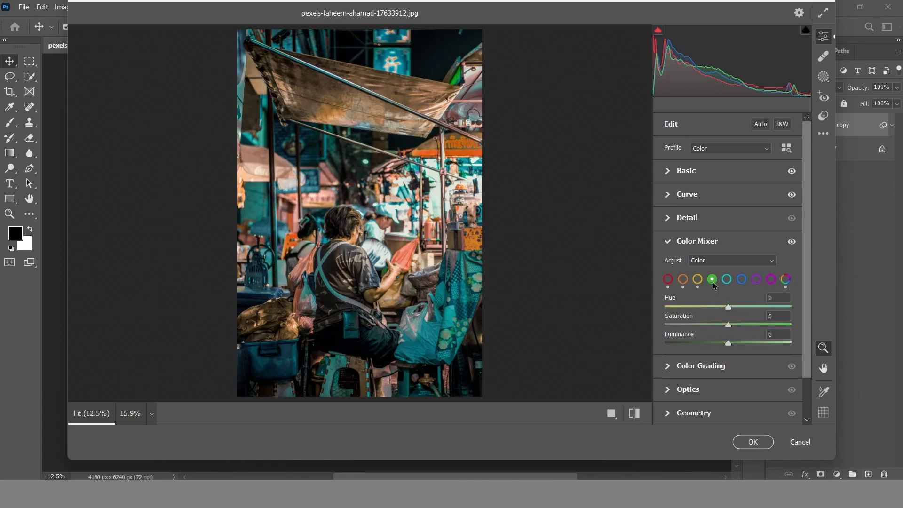
drag(730, 306, 665, 307)
mouse_move(728, 324)
mouse_down()
mouse_move(736, 320)
mouse_move(733, 343)
mouse_up()
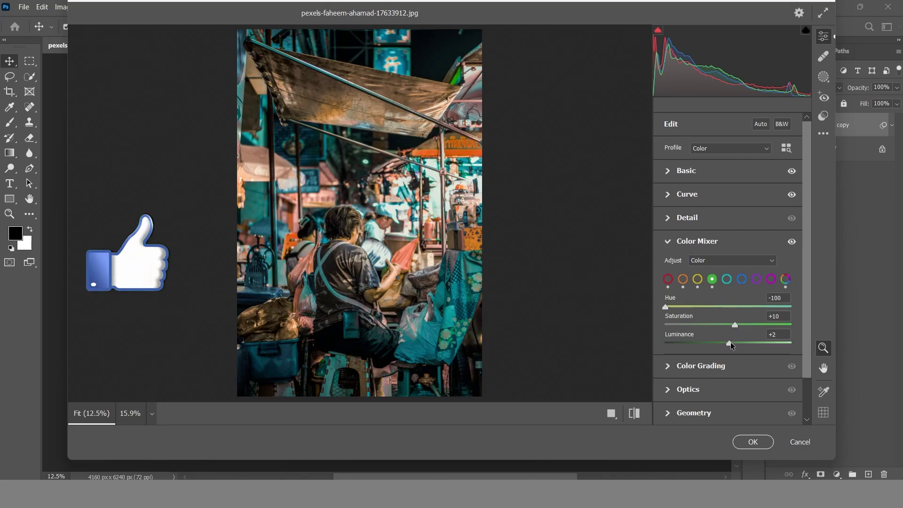
click(726, 281)
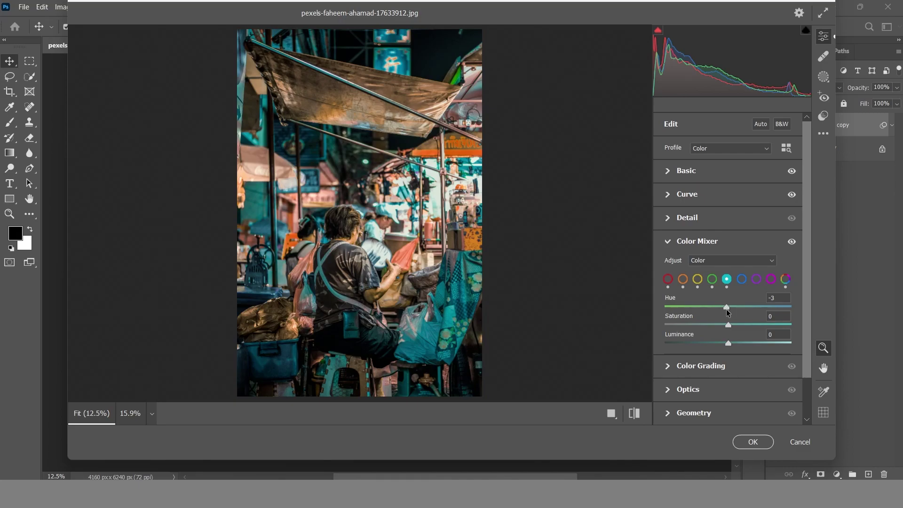
drag(728, 325, 730, 325)
Shift and desaturate the blues, and set purple luminance +100 and magenta luminance +75
click(742, 279)
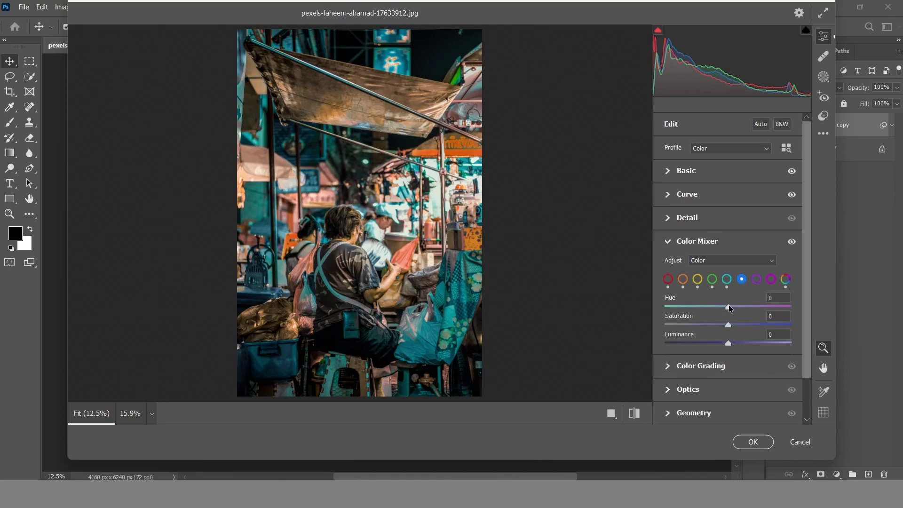
drag(729, 305, 708, 325)
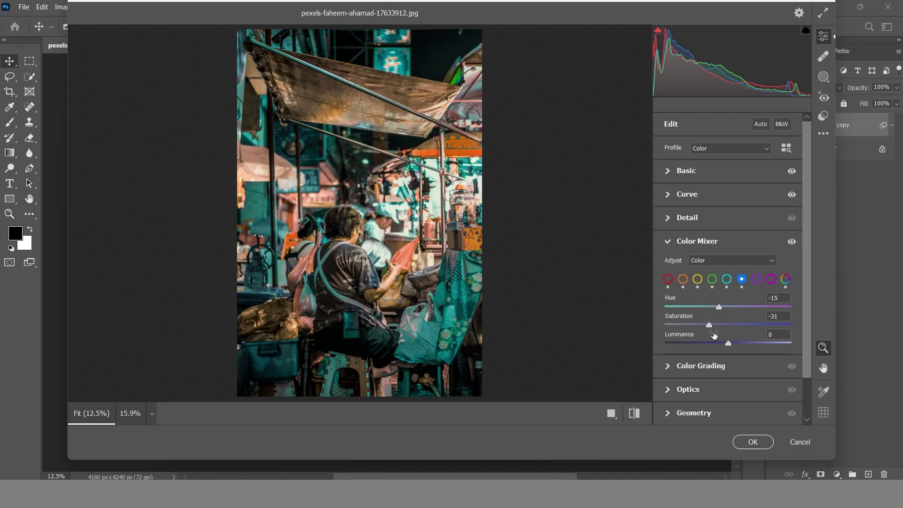
mouse_move(738, 343)
mouse_down()
mouse_move(709, 343)
mouse_move(722, 343)
mouse_up()
click(757, 279)
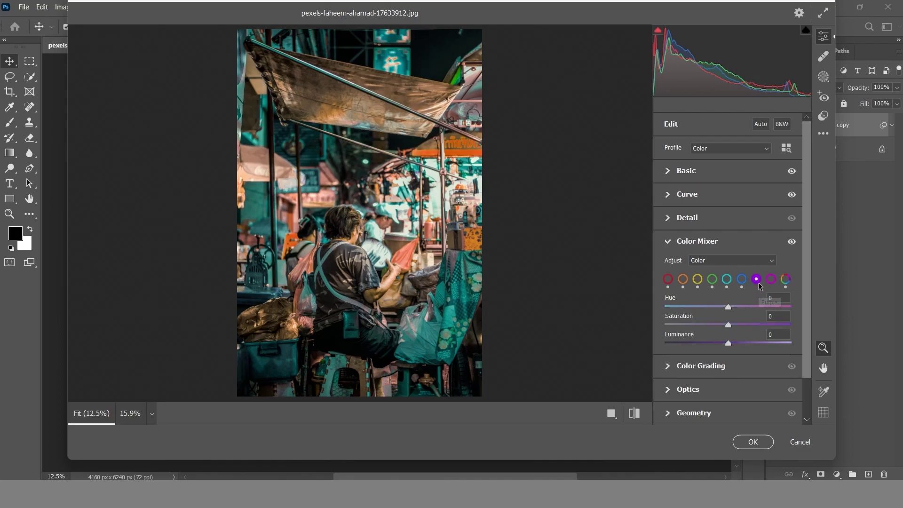
drag(728, 343, 809, 357)
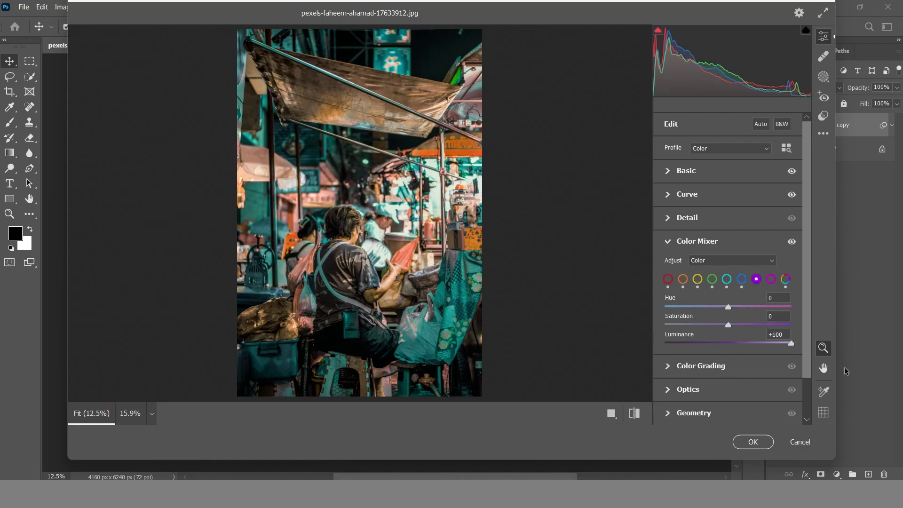
click(771, 279)
mouse_move(728, 343)
mouse_down()
mouse_move(810, 361)
mouse_move(775, 344)
mouse_up()
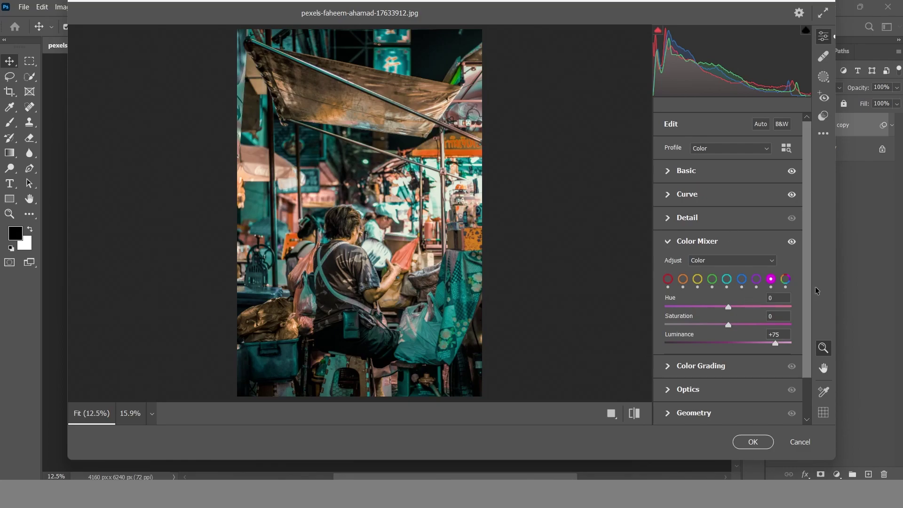
scroll(700, 313, down, 2)
Grade the midtones to hue 89, saturation 35 with Blending at 100
click(669, 319)
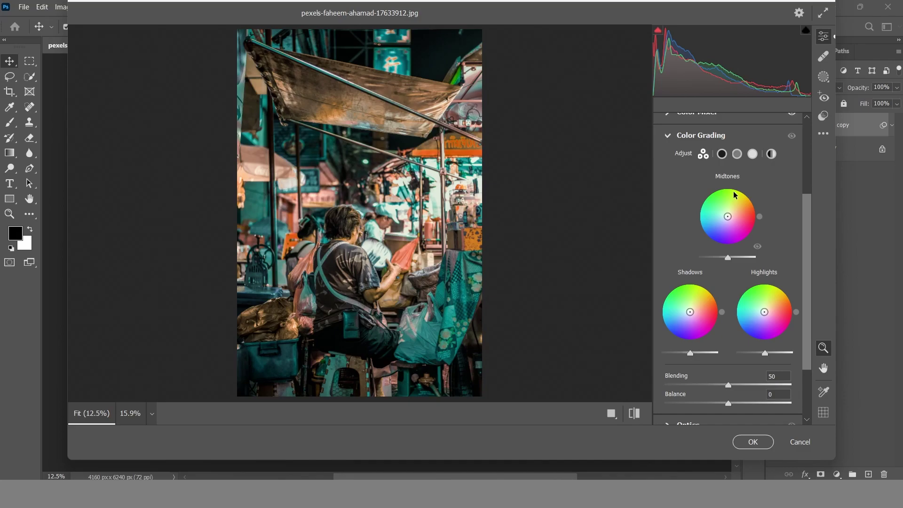
click(721, 154)
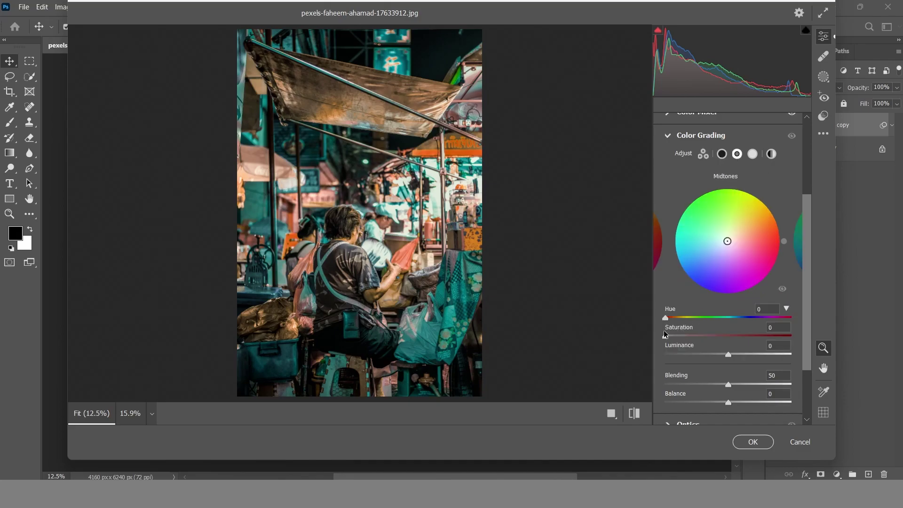
mouse_move(667, 319)
mouse_down()
mouse_move(697, 316)
mouse_move(709, 333)
mouse_up()
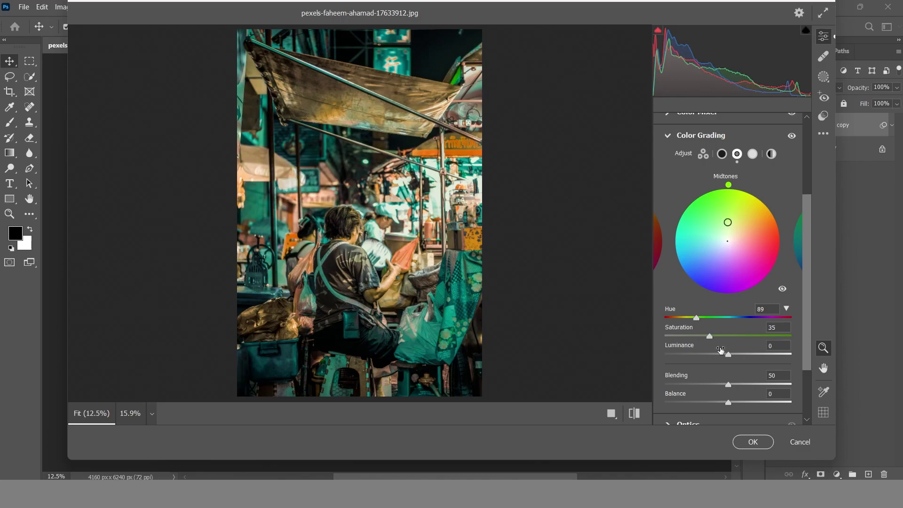
drag(728, 385, 802, 386)
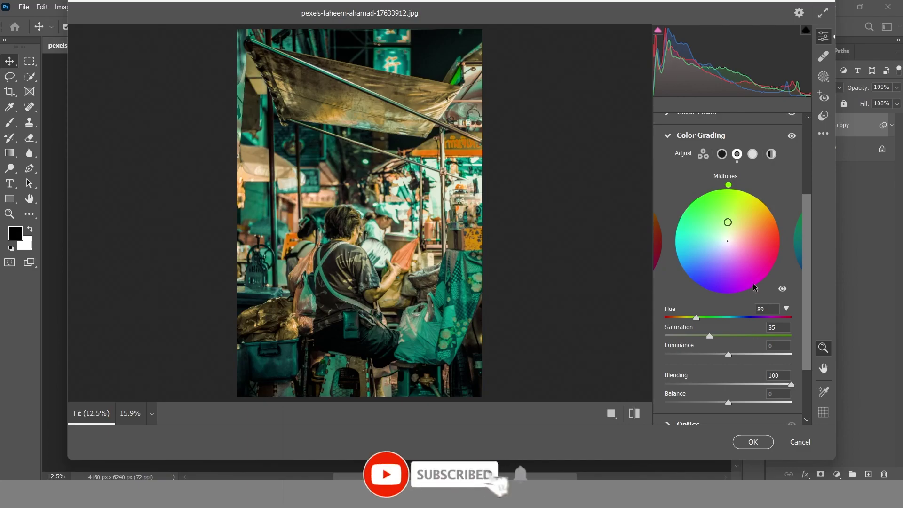
Tint the highlights blue at hue 241 and saturation 5
click(753, 154)
drag(679, 318, 749, 315)
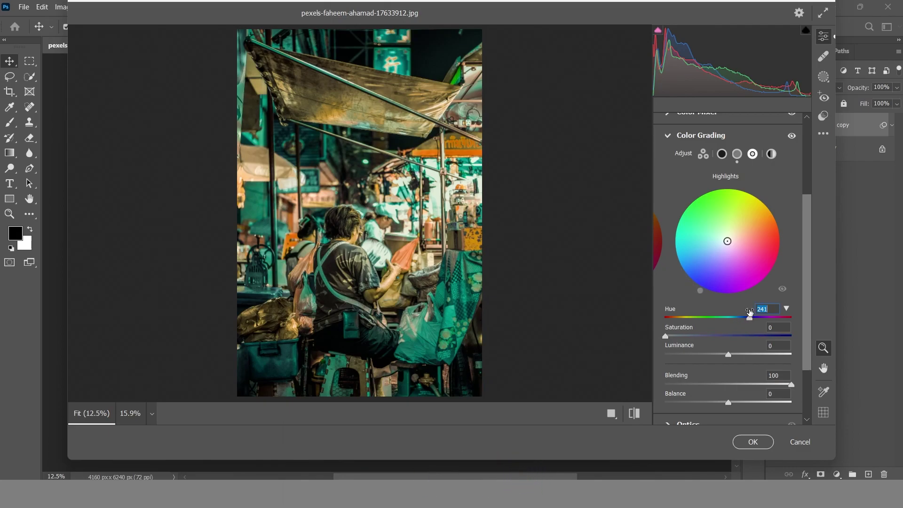
click(671, 336)
click(722, 154)
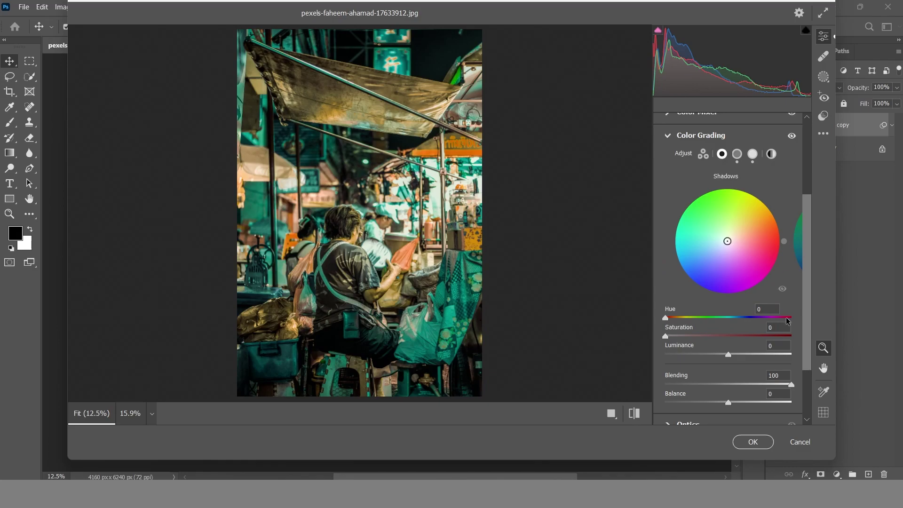
drag(806, 319, 805, 363)
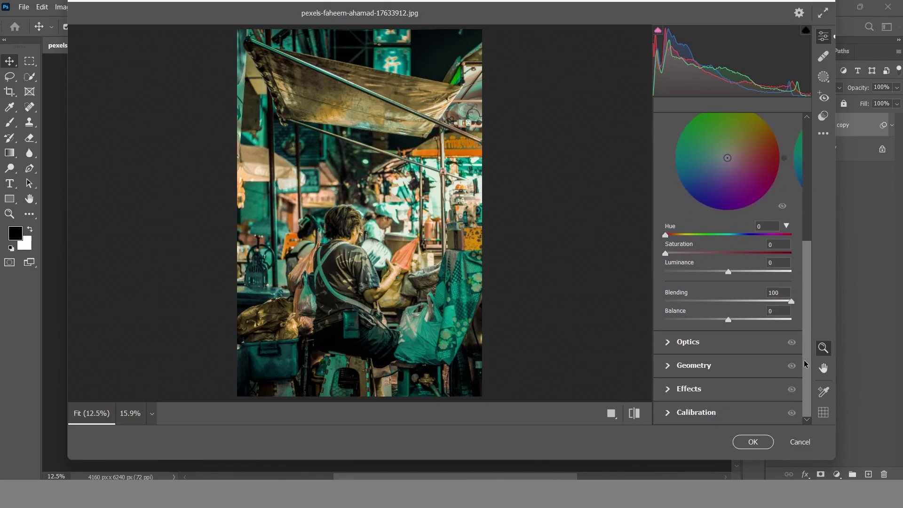
mouse_move(810, 333)
mouse_down()
mouse_move(814, 248)
mouse_move(805, 211)
mouse_up()
In the Basic panel, set Texture -30, Clarity +19 and Dehaze +5
click(663, 168)
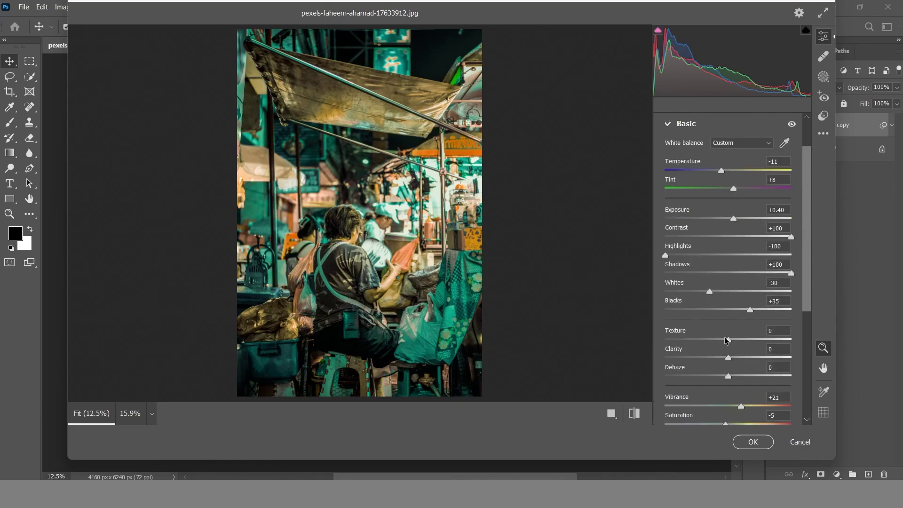
drag(726, 343, 713, 351)
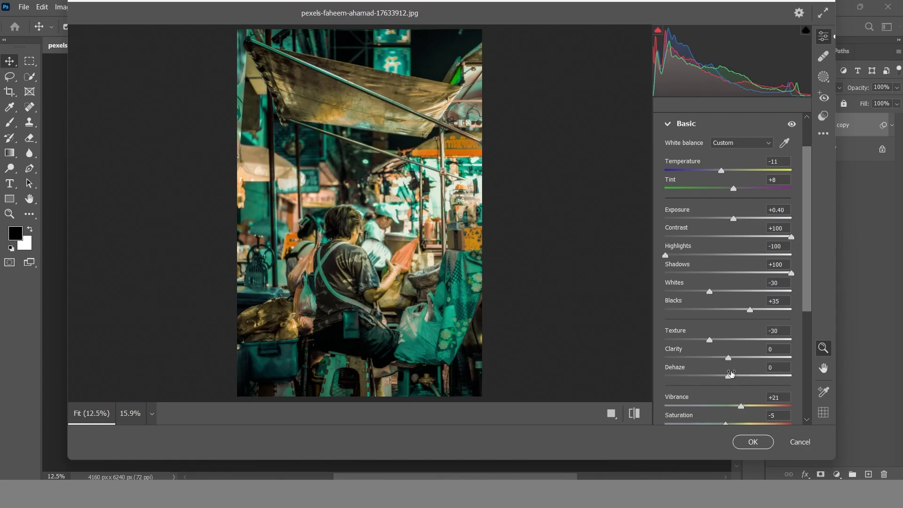
mouse_move(727, 358)
mouse_down()
mouse_move(748, 361)
mouse_move(732, 376)
mouse_up()
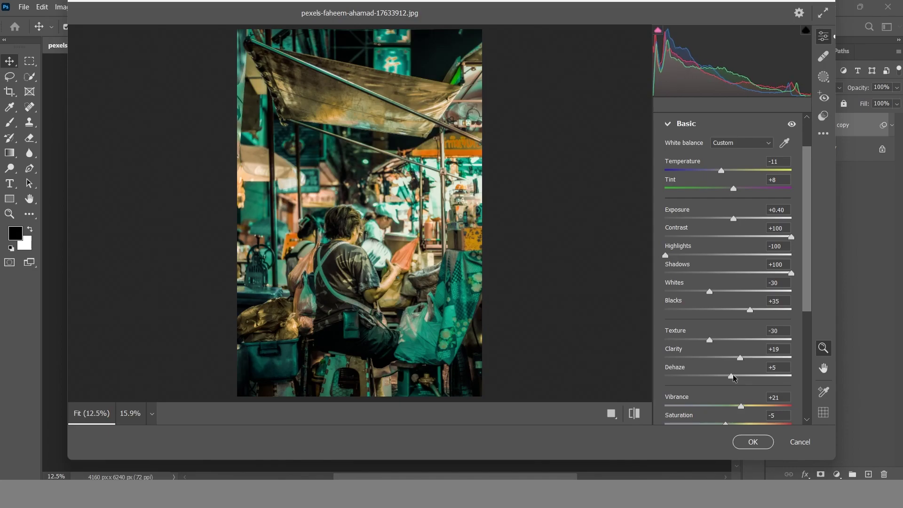
mouse_move(809, 280)
mouse_down()
mouse_move(798, 365)
mouse_move(809, 374)
mouse_up()
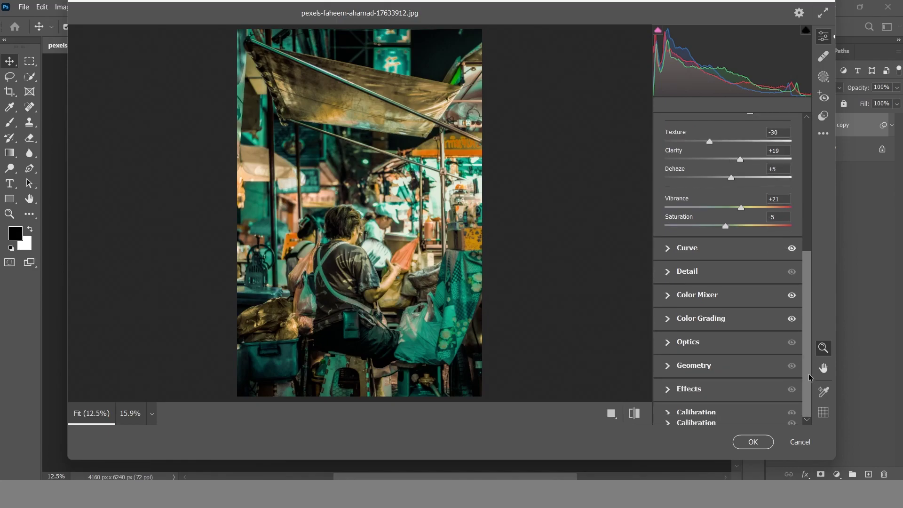
Add a Highlight Priority vignette of -15 with roundness +7 and feather 100
click(670, 390)
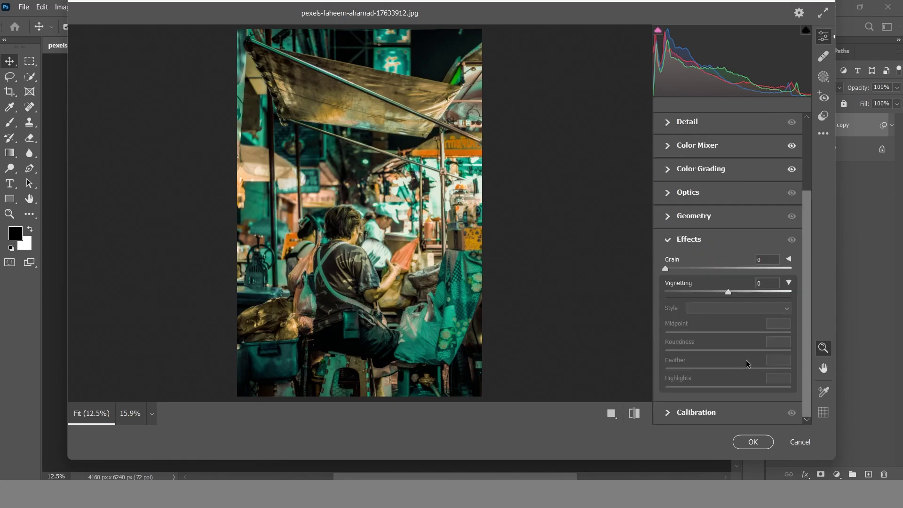
drag(728, 292, 718, 301)
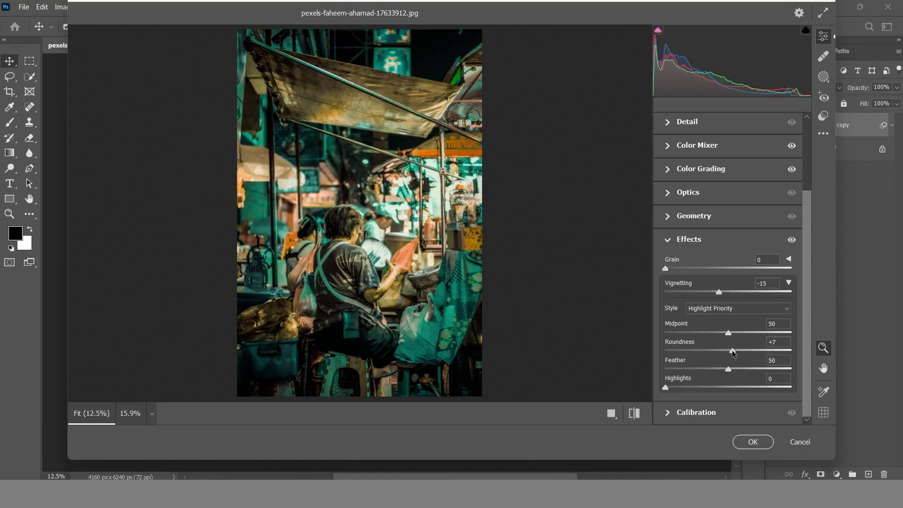
drag(727, 369, 789, 369)
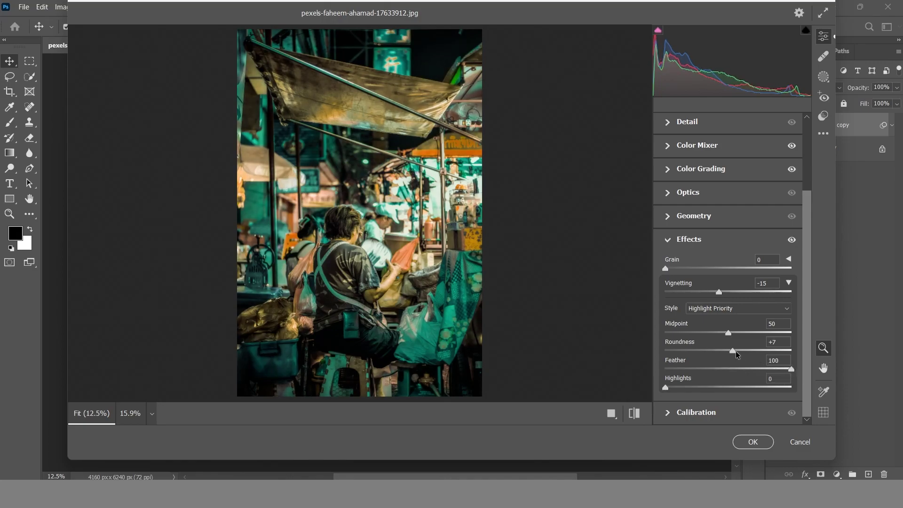
In Calibration, set the red primary hue to +25 and the blue primary hue to -20
click(668, 412)
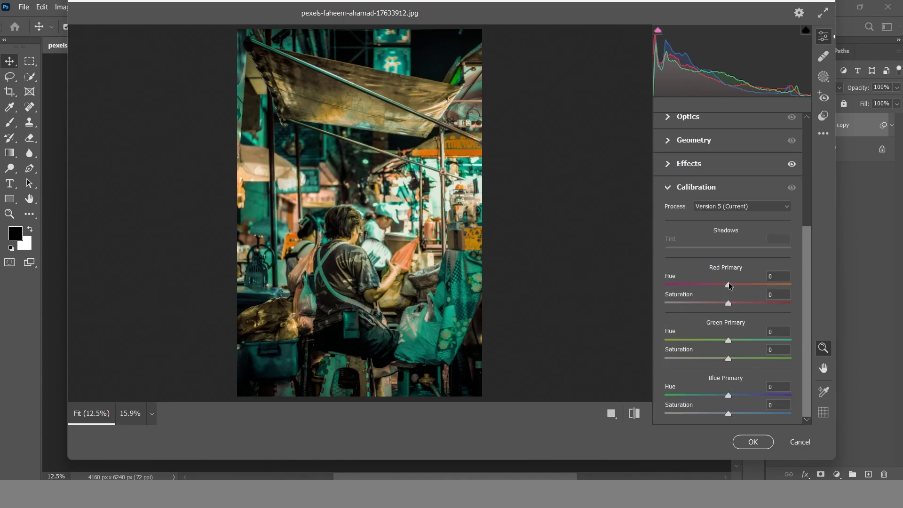
drag(728, 284, 749, 285)
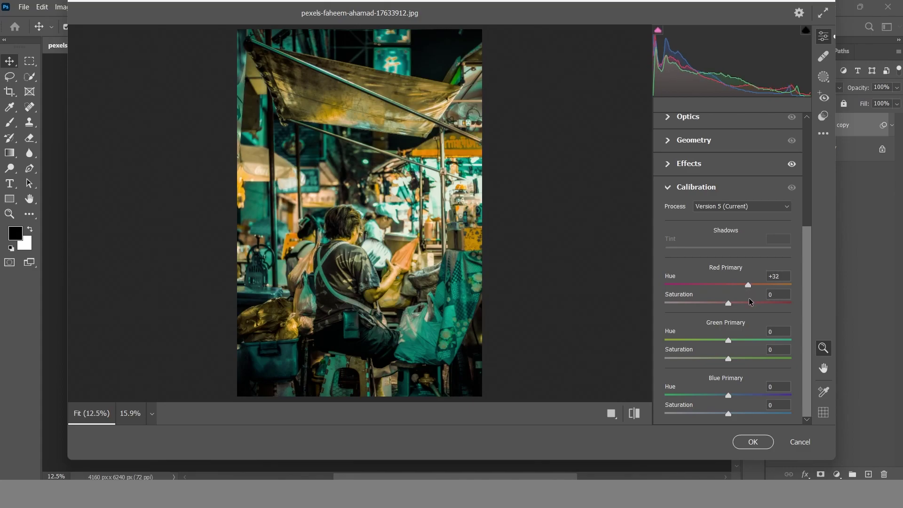
click(774, 277)
text(25)
click(728, 340)
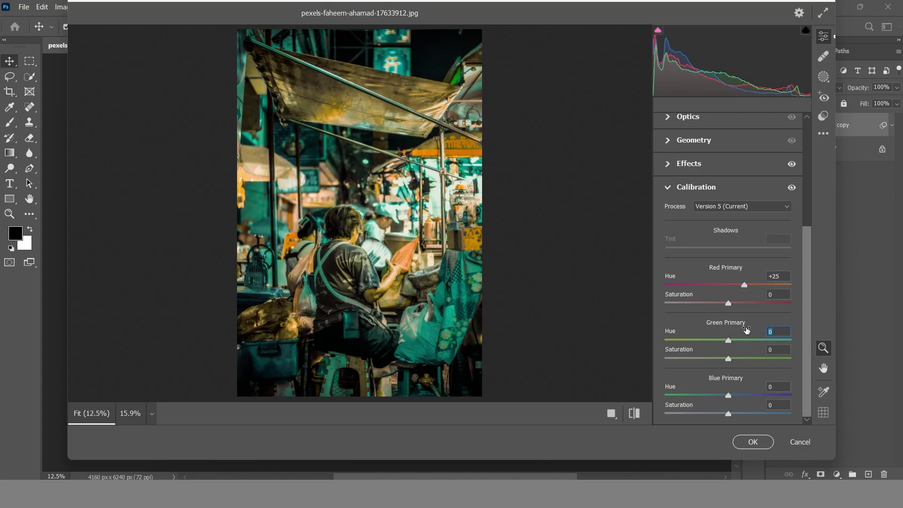
mouse_move(728, 394)
mouse_down()
mouse_move(698, 396)
mouse_move(717, 397)
mouse_up()
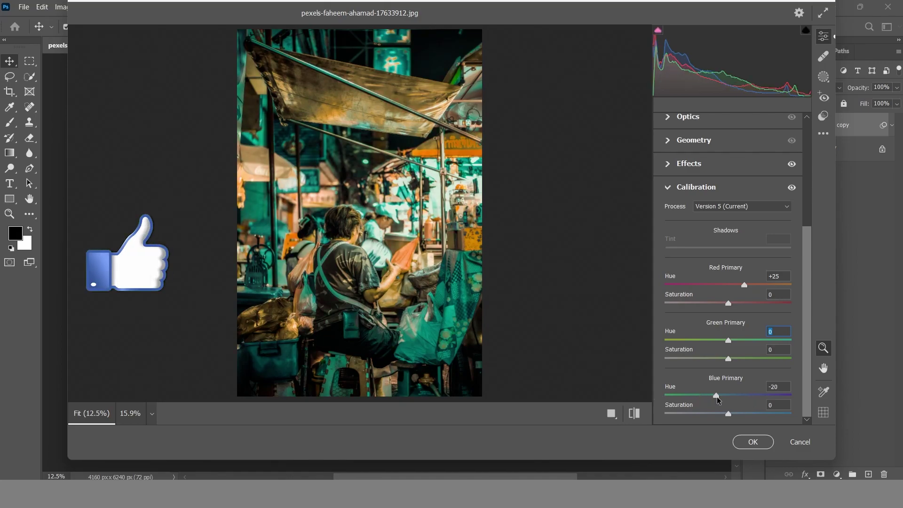
Set the green primary hue to -20 and compare the grade against default settings
mouse_move(728, 340)
mouse_down()
mouse_move(768, 340)
mouse_move(717, 351)
mouse_up()
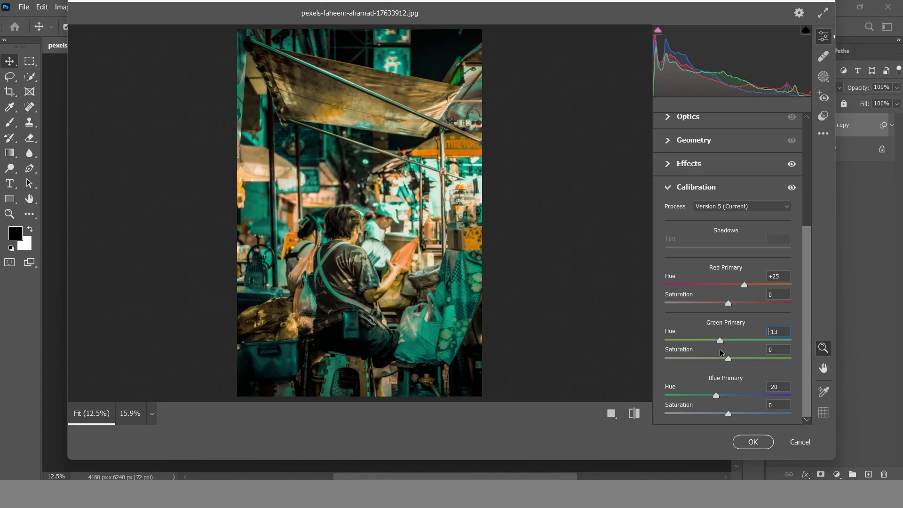
key(ctrl+a)
text(-2)
text(0)
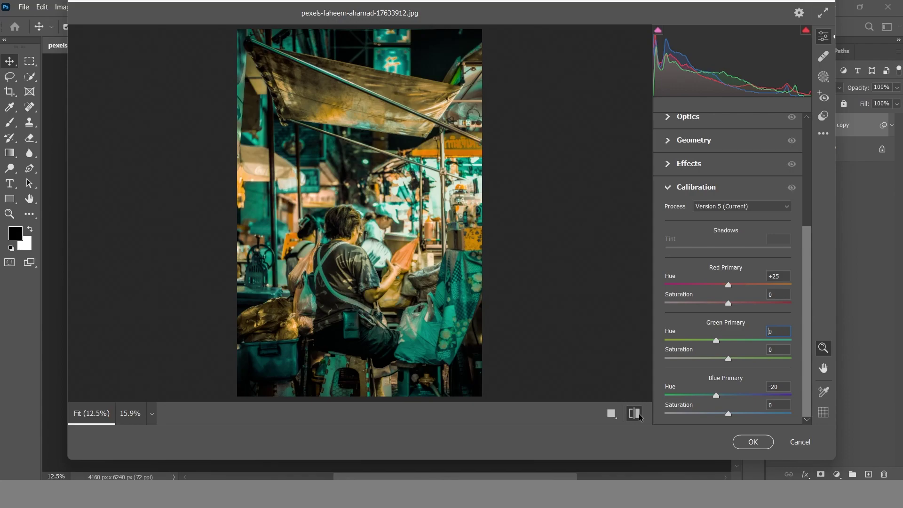
click(637, 415)
click(639, 416)
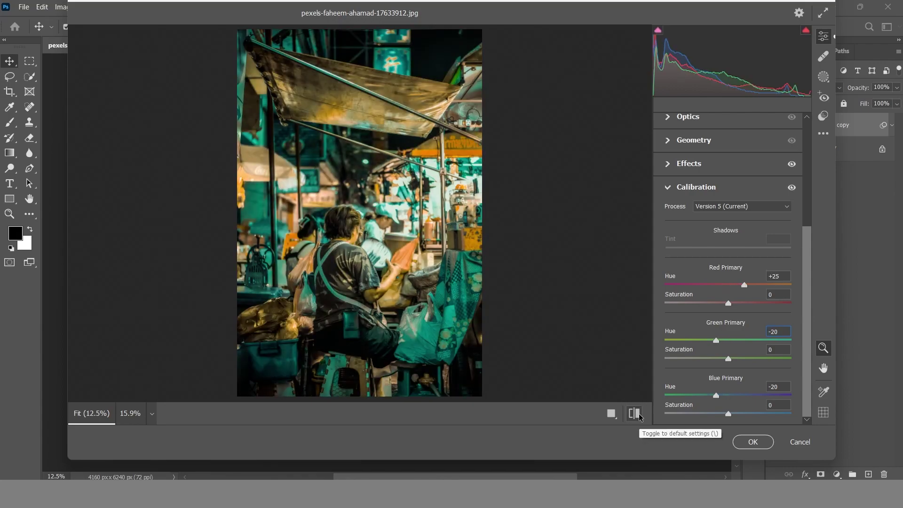
click(638, 416)
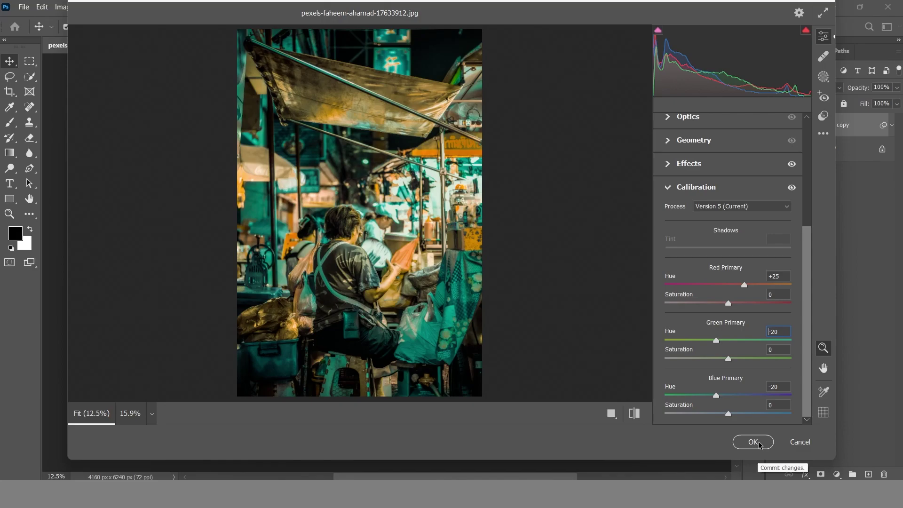
drag(809, 371, 820, 254)
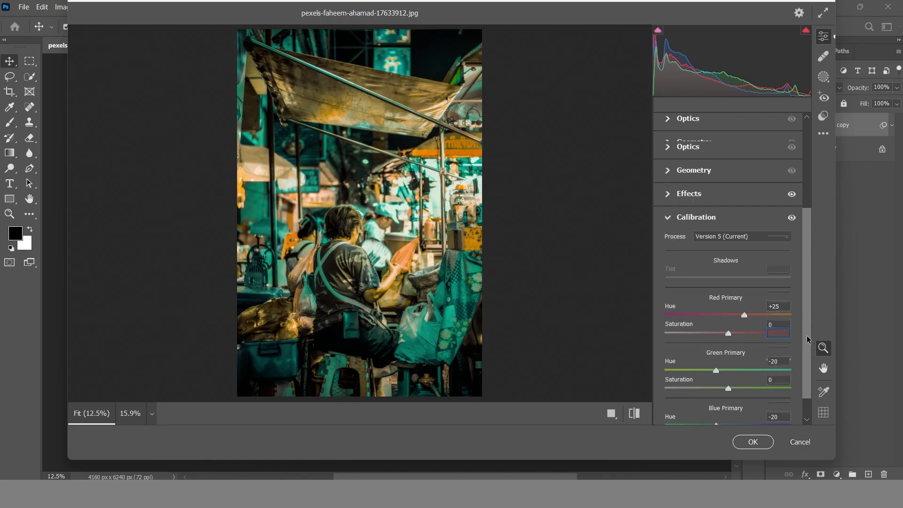
Commit the teal-and-orange Camera Raw grade and compare the first photo with and without it
click(750, 442)
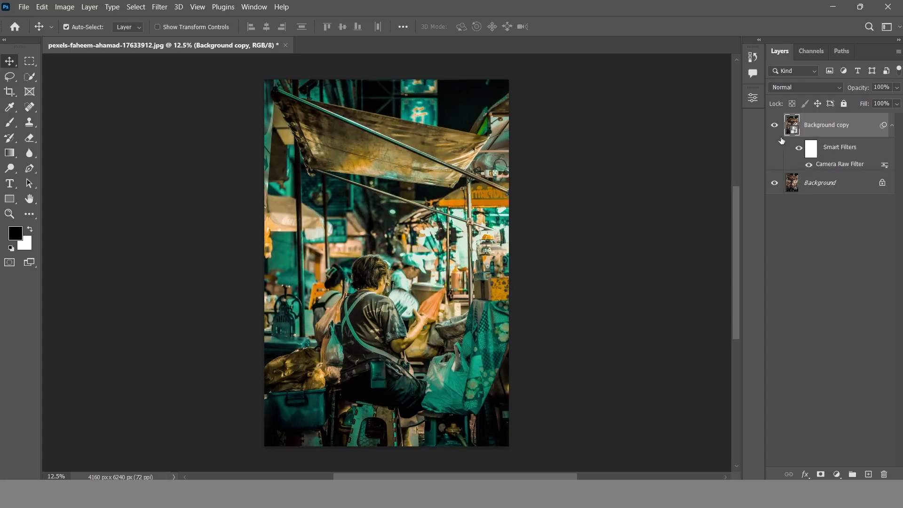
click(774, 125)
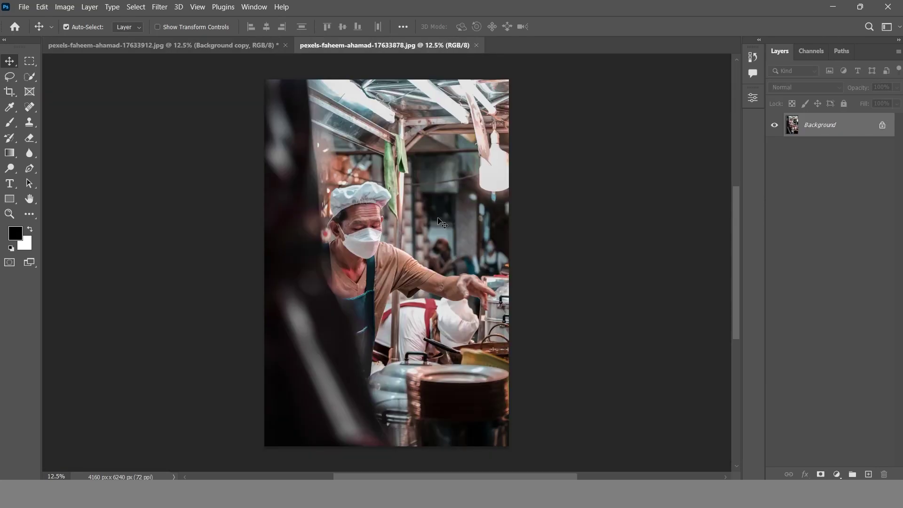
click(177, 45)
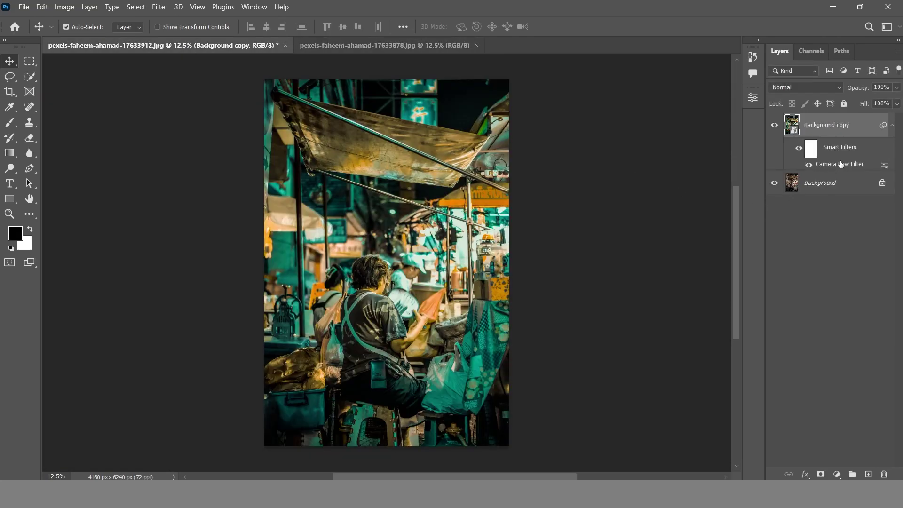
Copy the first photo's Camera Raw edit settings from the reopened filter
double_click(840, 164)
click(824, 135)
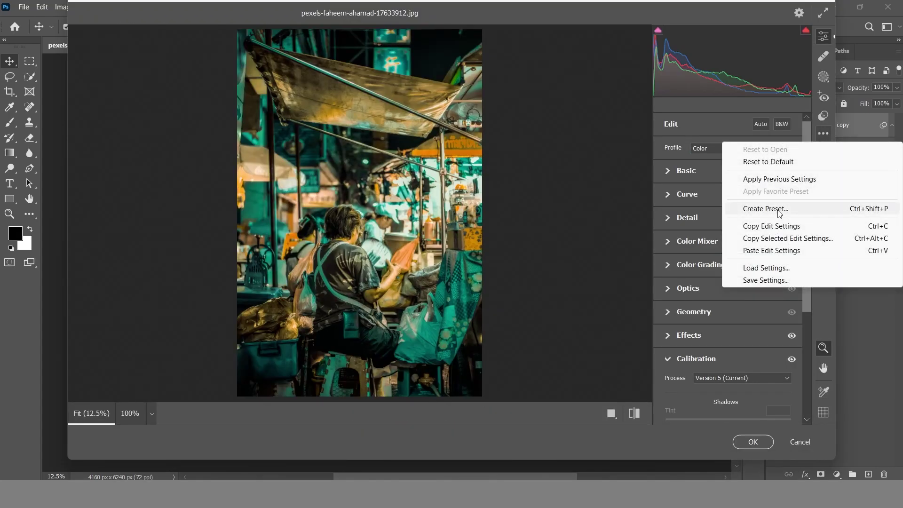
click(774, 227)
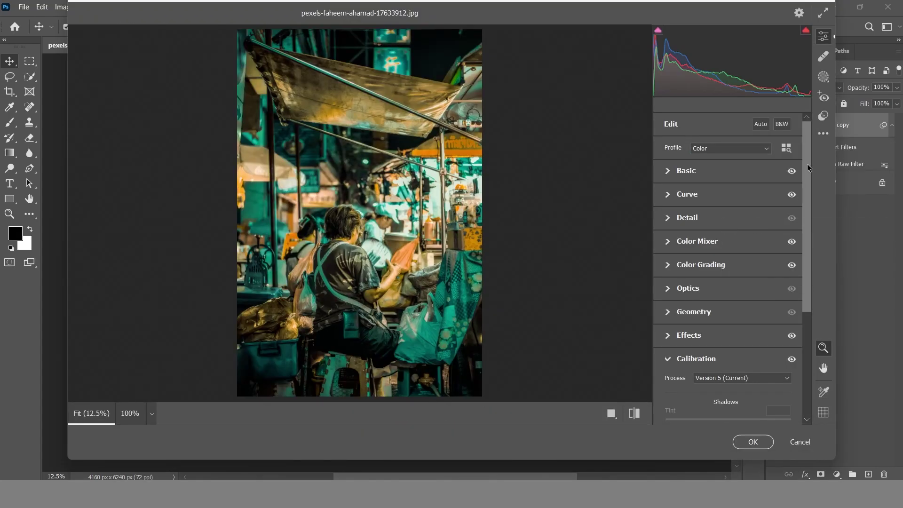
click(753, 441)
On the second market photo, duplicate the background into Layer 1 as a smart object
click(389, 53)
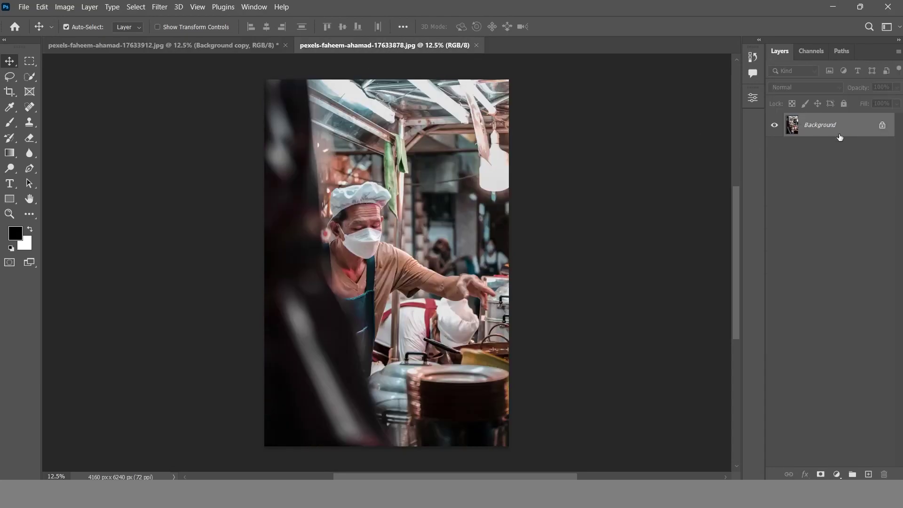
key(ctrl+j)
right_click(839, 131)
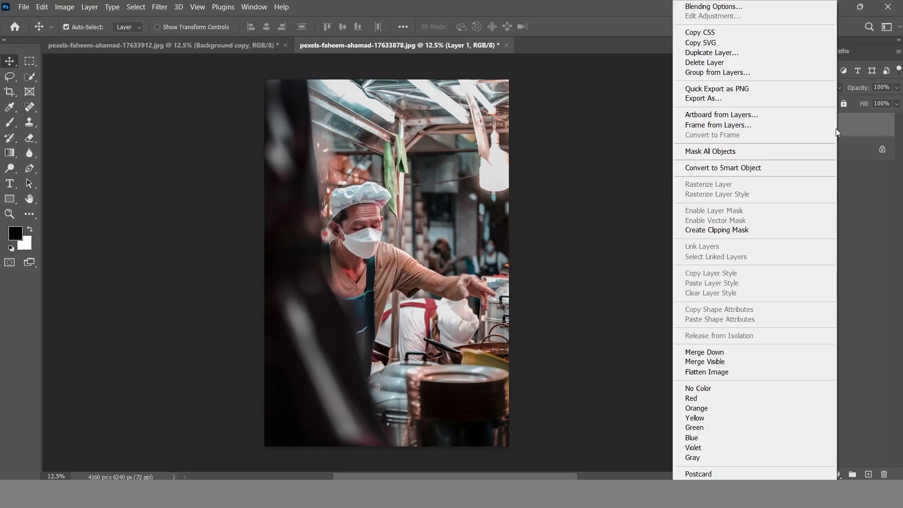
click(747, 168)
Apply a Camera Raw filter to Layer 1 with the pasted teal-and-orange edit settings
click(160, 6)
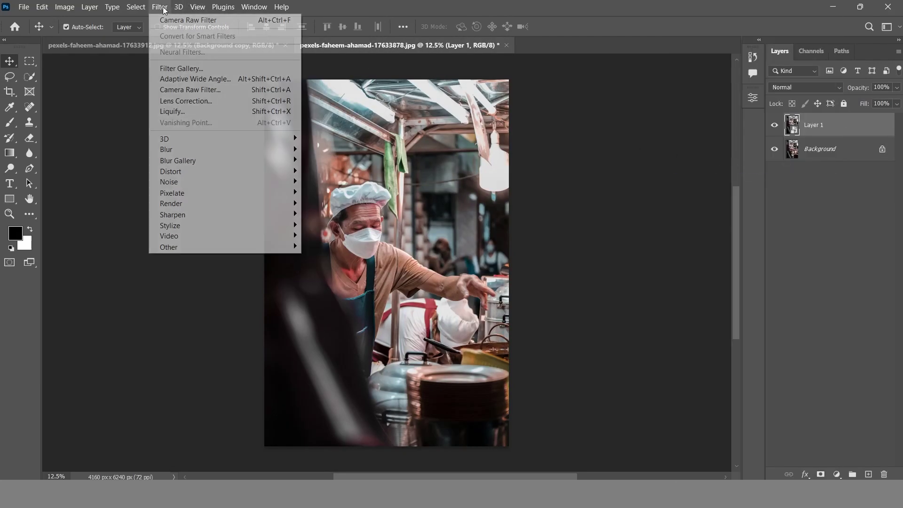
click(187, 91)
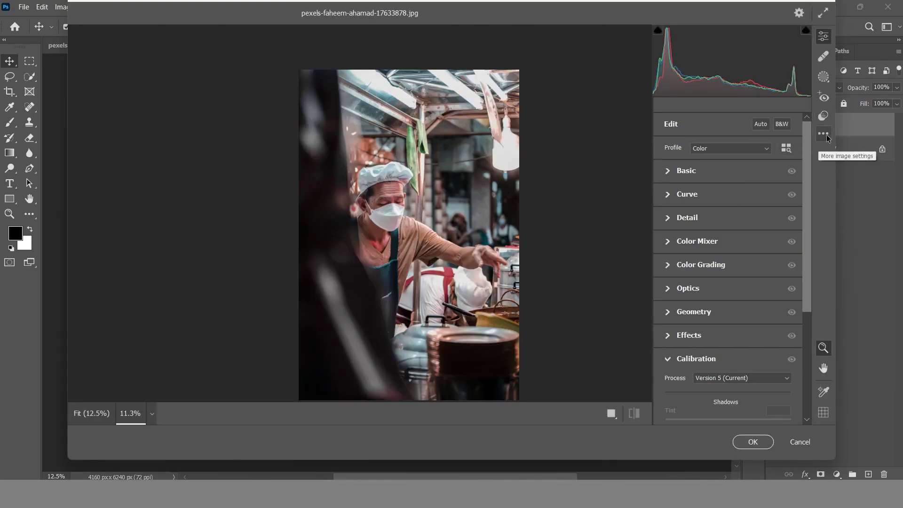
click(826, 137)
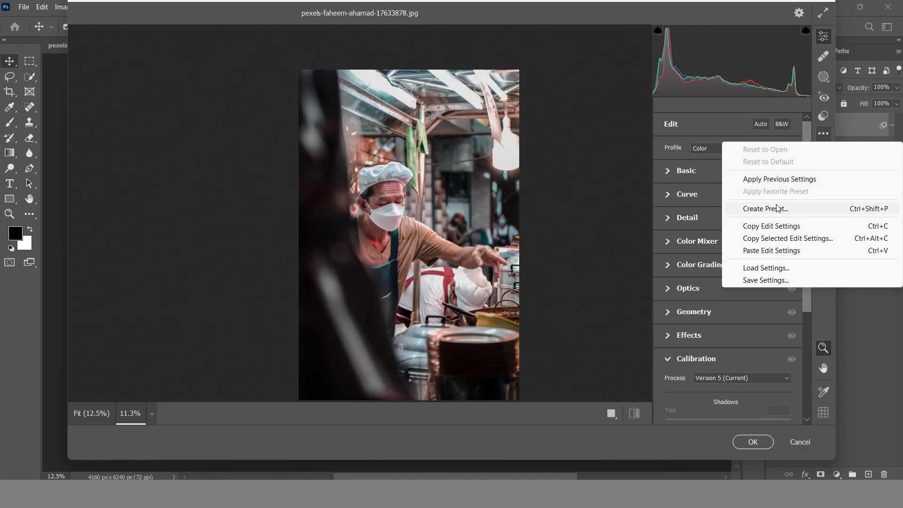
click(756, 251)
click(752, 442)
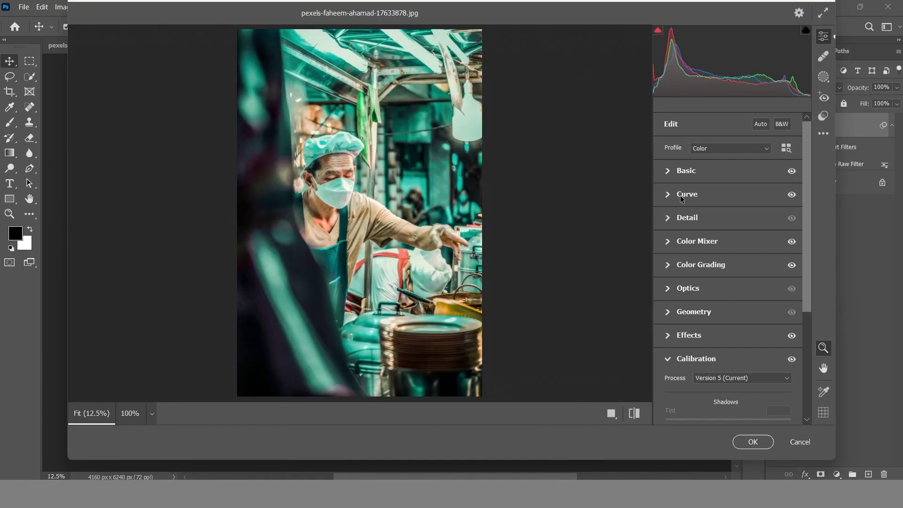
Set the second photo's vibrance to +19 and saturation to -15, then save it as PSD
click(671, 173)
drag(742, 407, 730, 417)
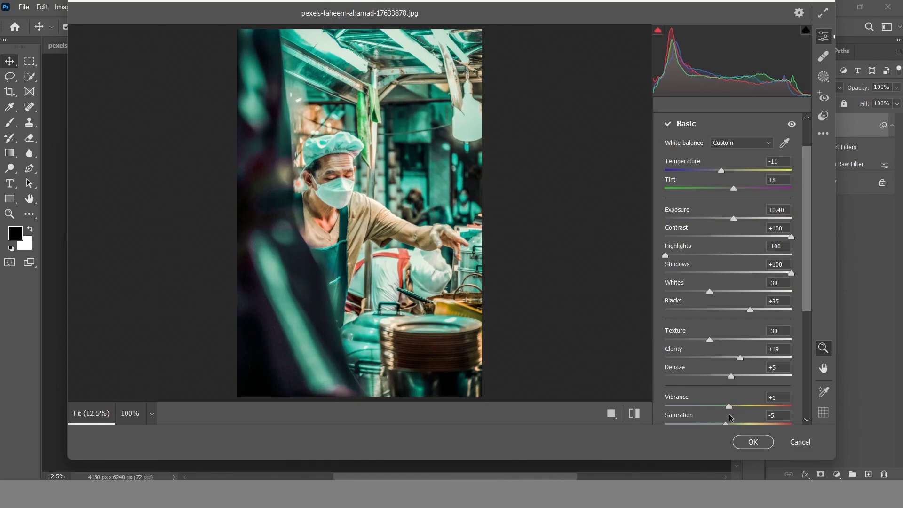
mouse_move(725, 423)
mouse_down()
mouse_move(691, 423)
mouse_move(741, 408)
mouse_up()
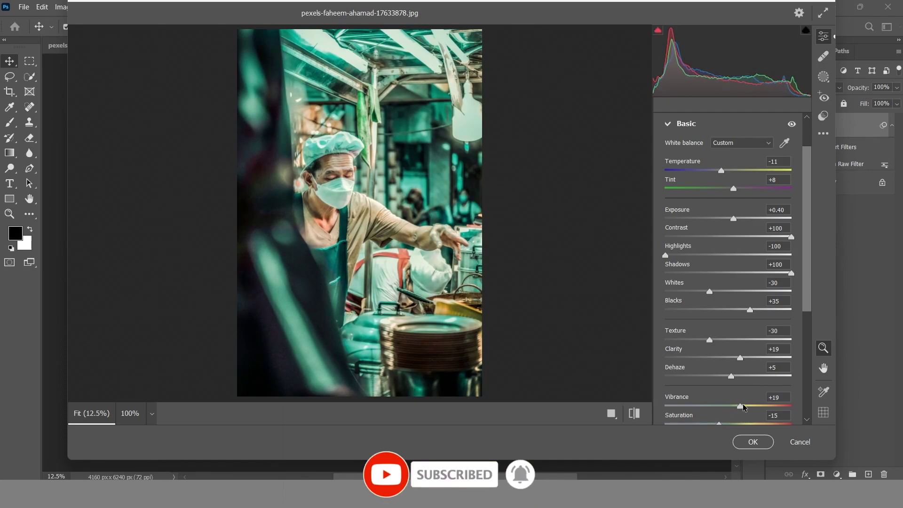
click(752, 441)
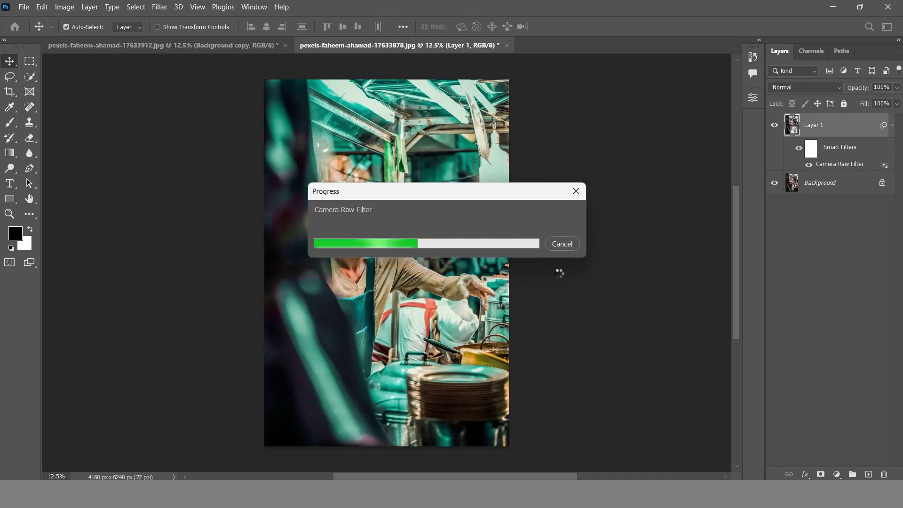
key(ctrl+s)
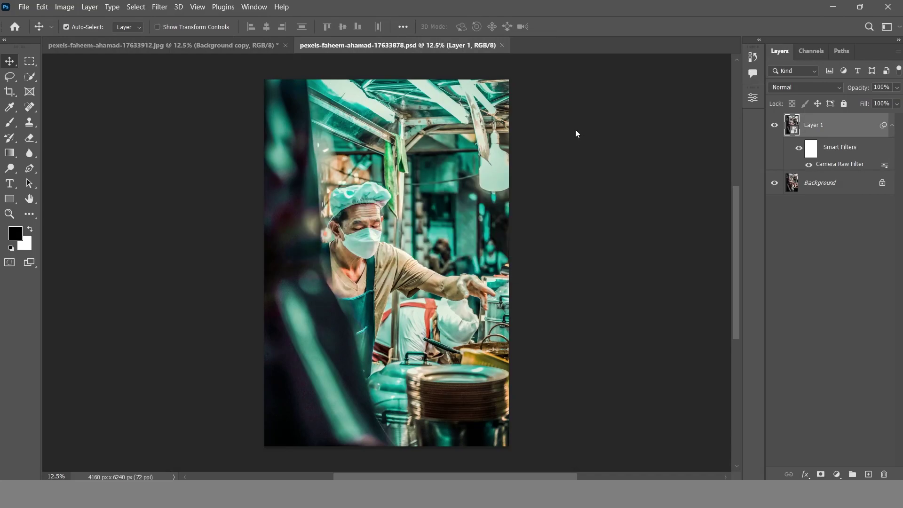
click(219, 47)
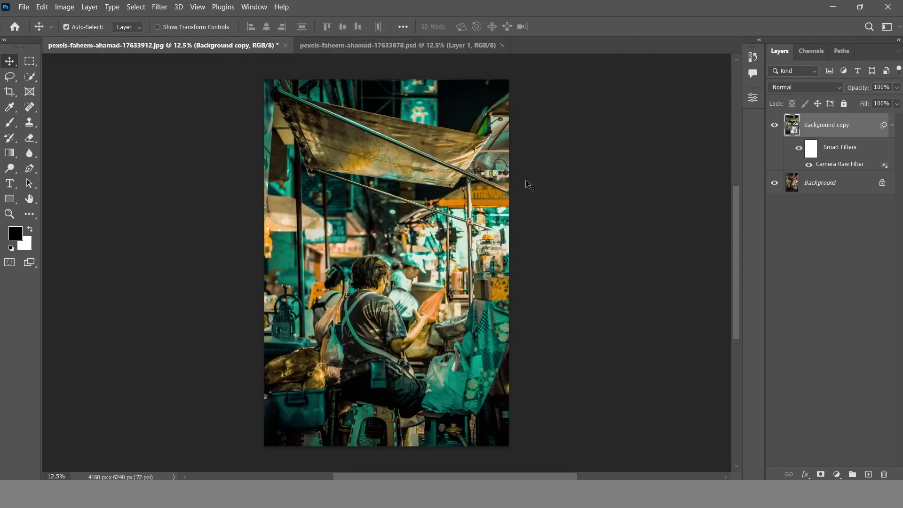
Reapply the first photo's grade with saturation -15, then hide the Background copy layer to compare
double_click(834, 164)
scroll(805, 293, down, 2)
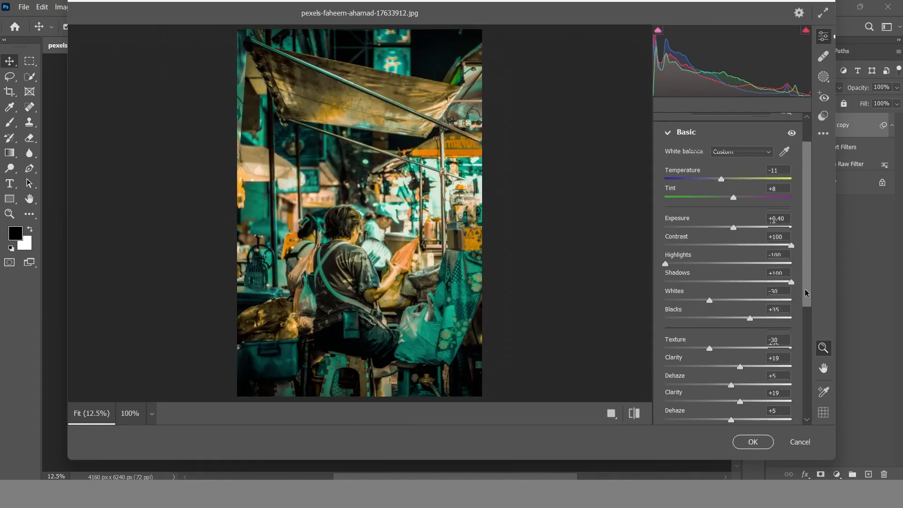
scroll(805, 293, down, 2)
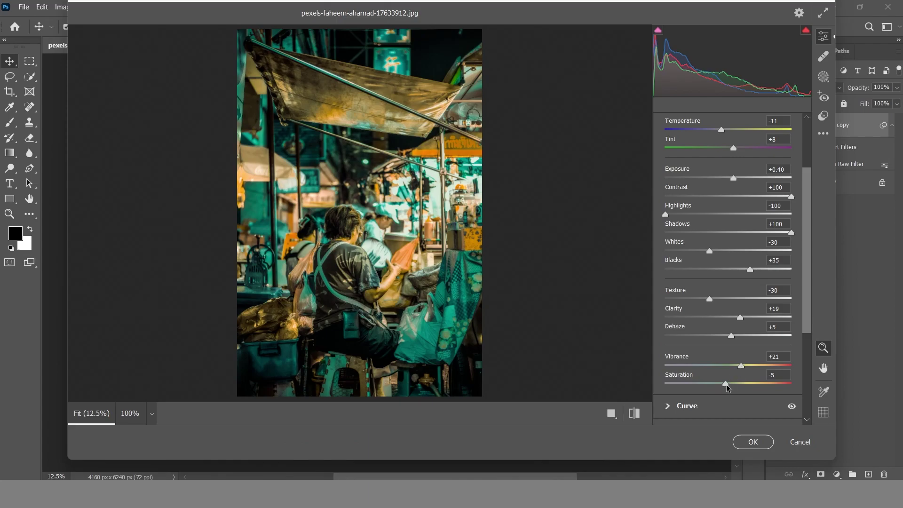
drag(727, 387, 719, 391)
key(Up)
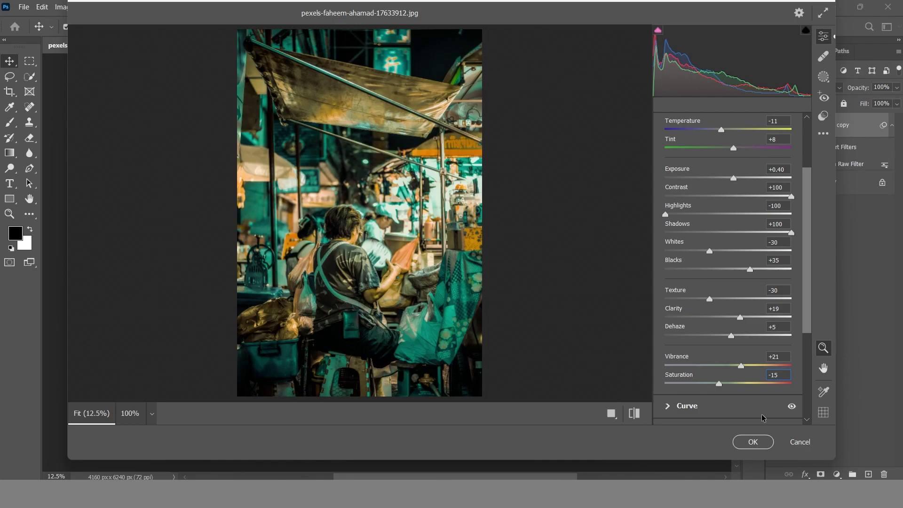
click(752, 442)
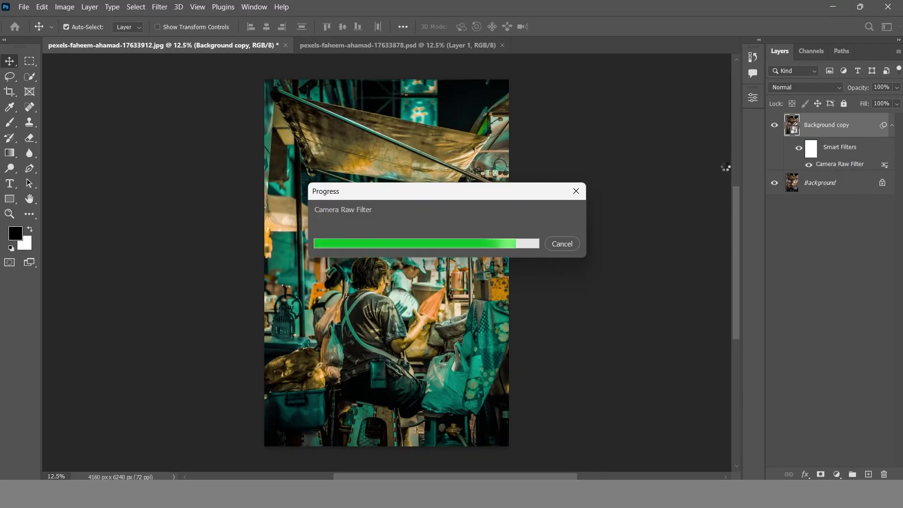
click(774, 125)
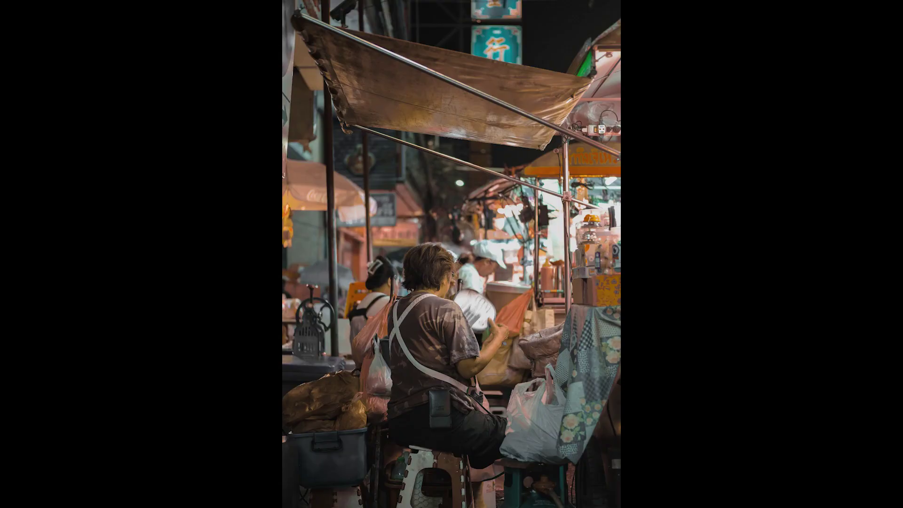